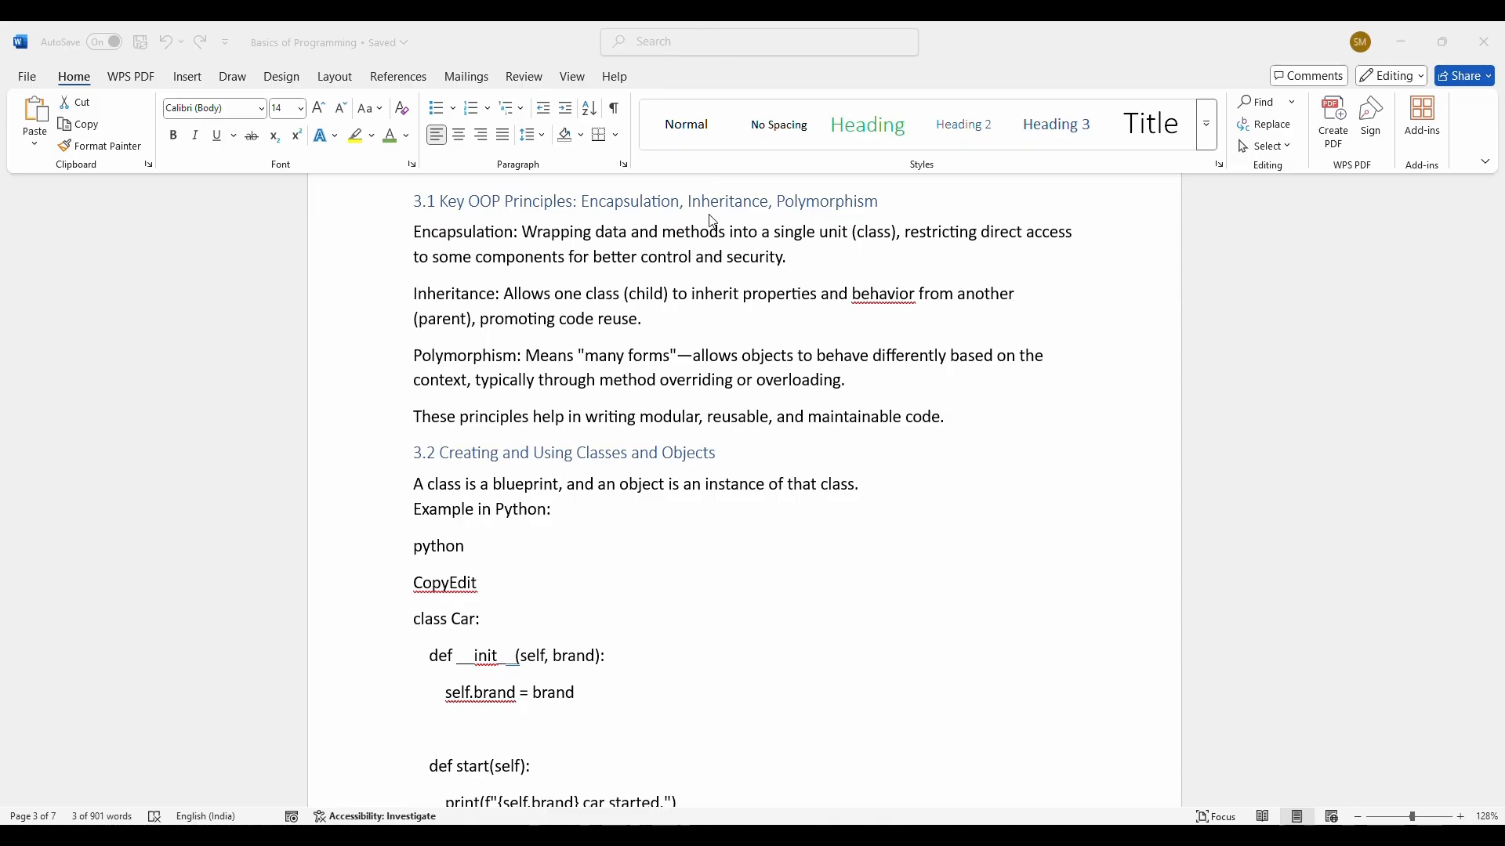
Step: Select the section 3.2 Car class Python code from CopyEdit to my_car.start()
{"action": "scroll", "coordinate": [772, 379], "scroll_direction": "up", "scroll_amount": 10}
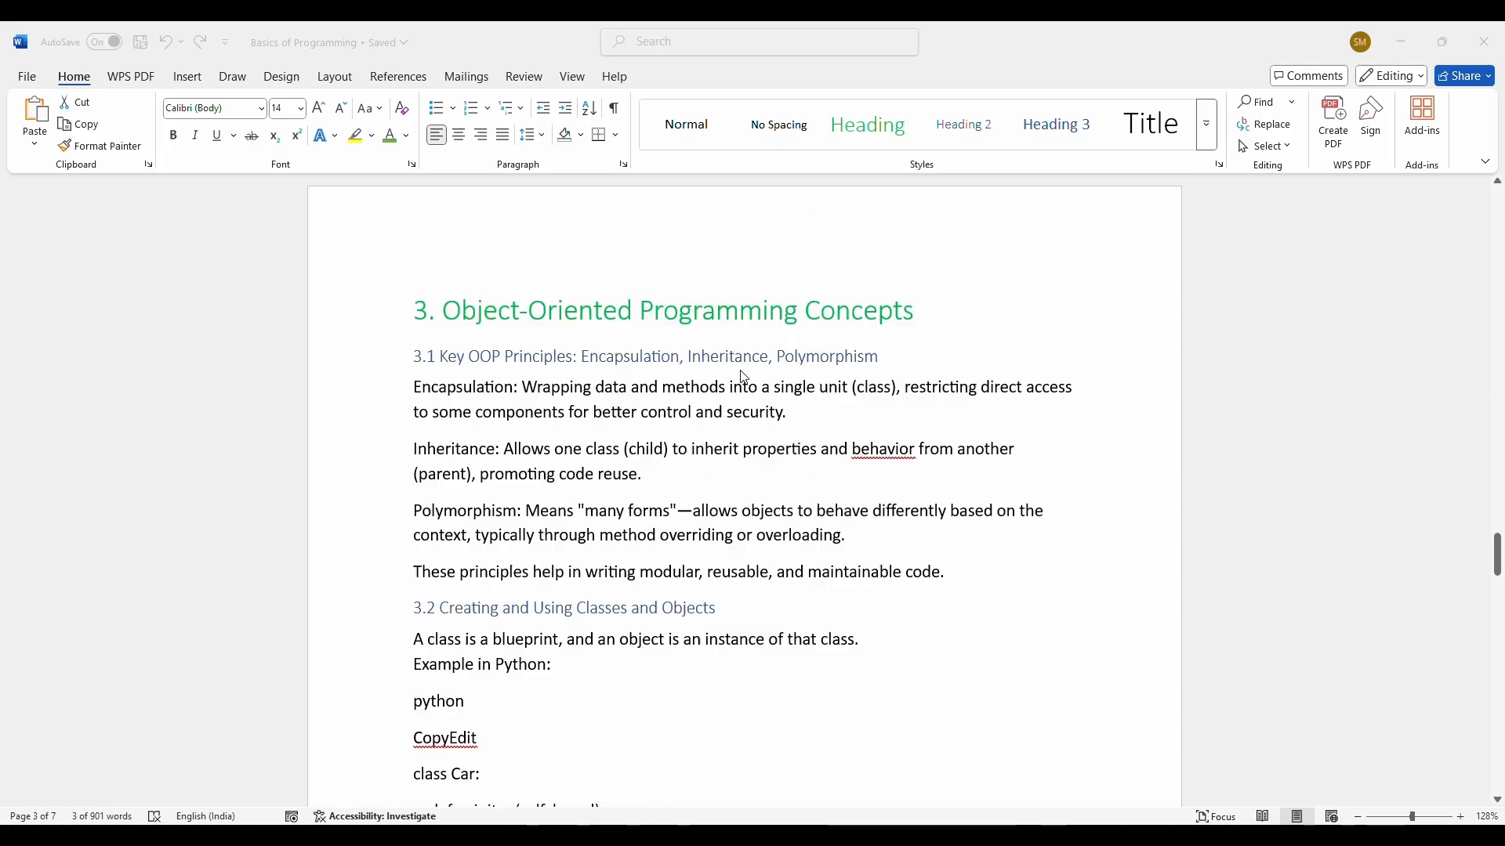
{"action": "scroll", "coordinate": [772, 380], "scroll_direction": "up", "scroll_amount": 10}
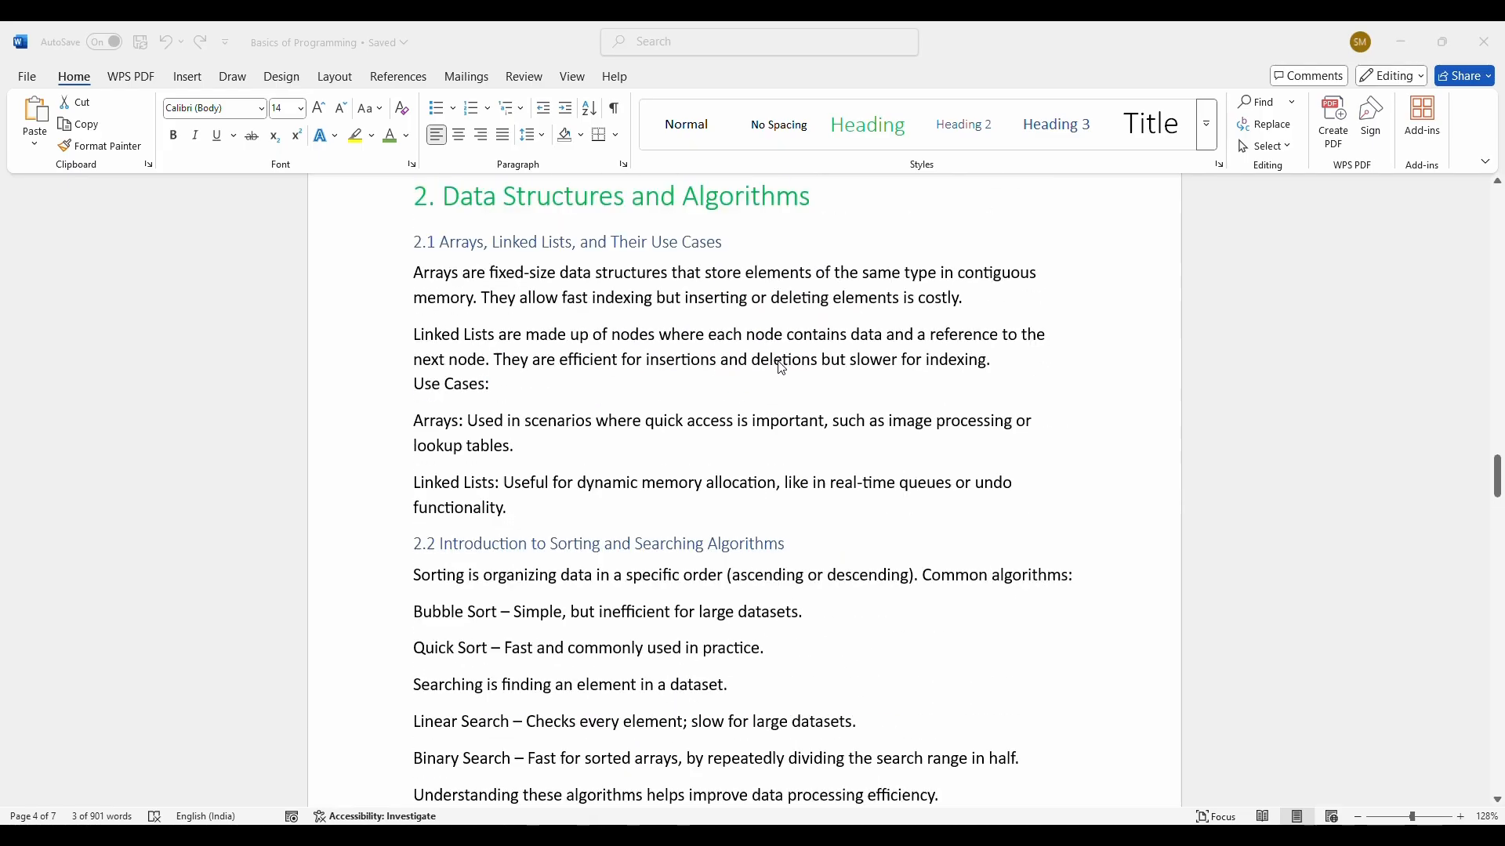
{"action": "scroll", "coordinate": [822, 317], "scroll_direction": "up", "scroll_amount": 10}
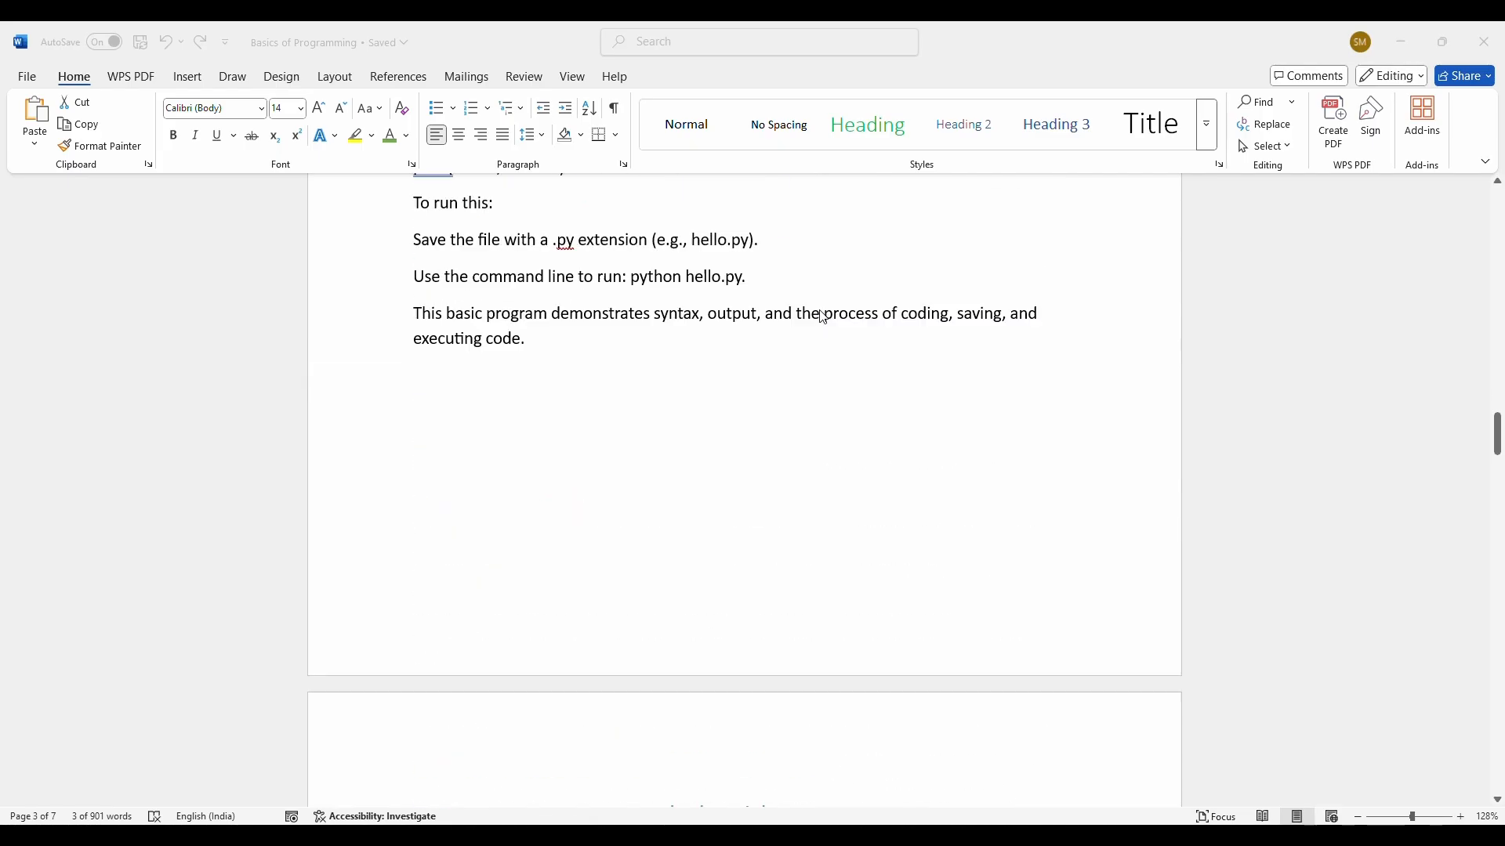
{"action": "scroll", "coordinate": [822, 316], "scroll_direction": "up", "scroll_amount": 3}
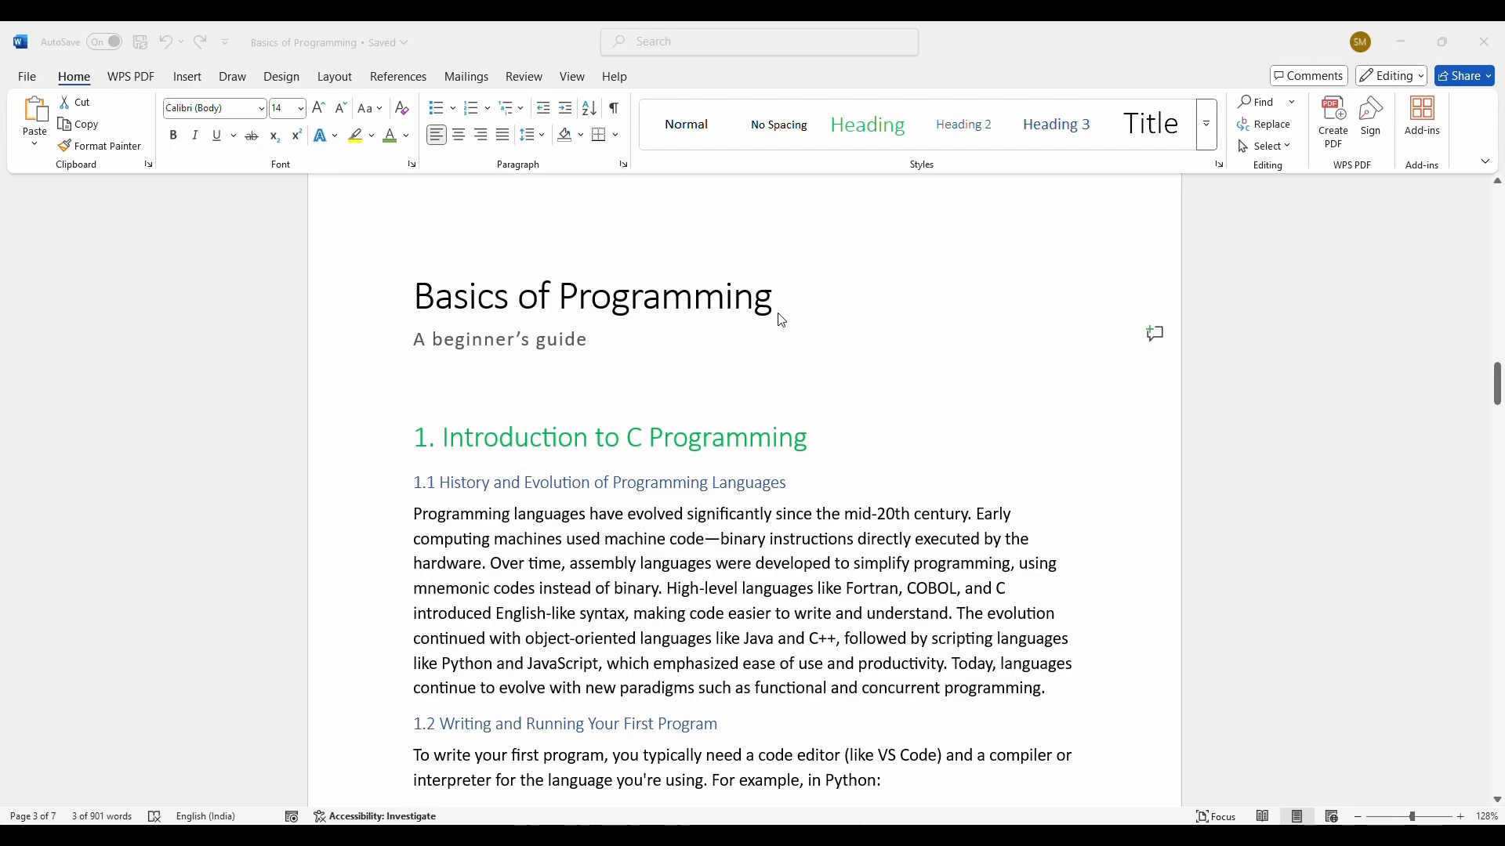
{"action": "scroll", "coordinate": [583, 420], "scroll_direction": "down", "scroll_amount": 15}
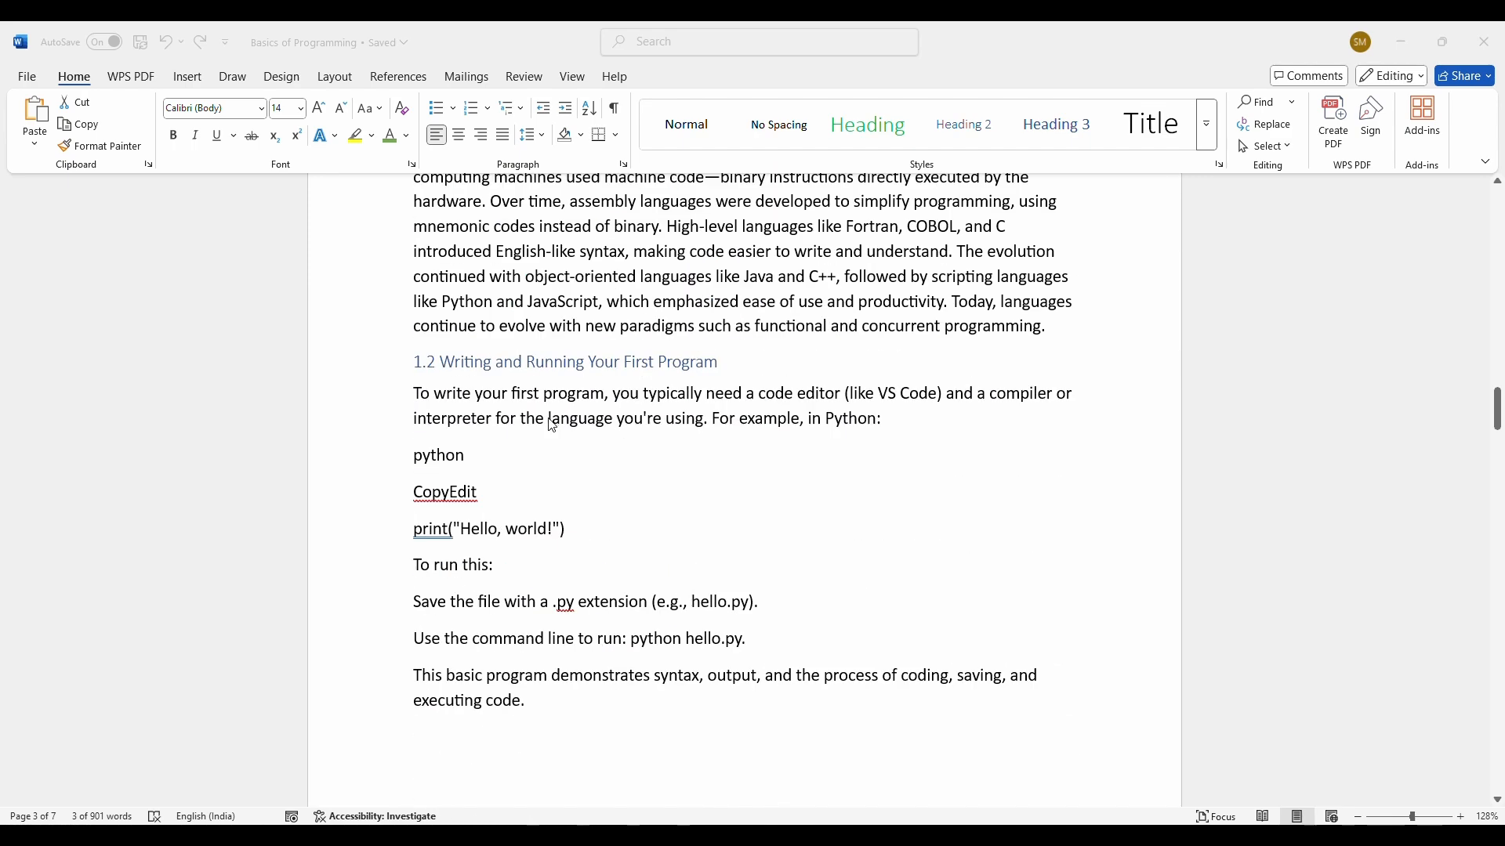
{"action": "scroll", "coordinate": [551, 425], "scroll_direction": "down", "scroll_amount": 20}
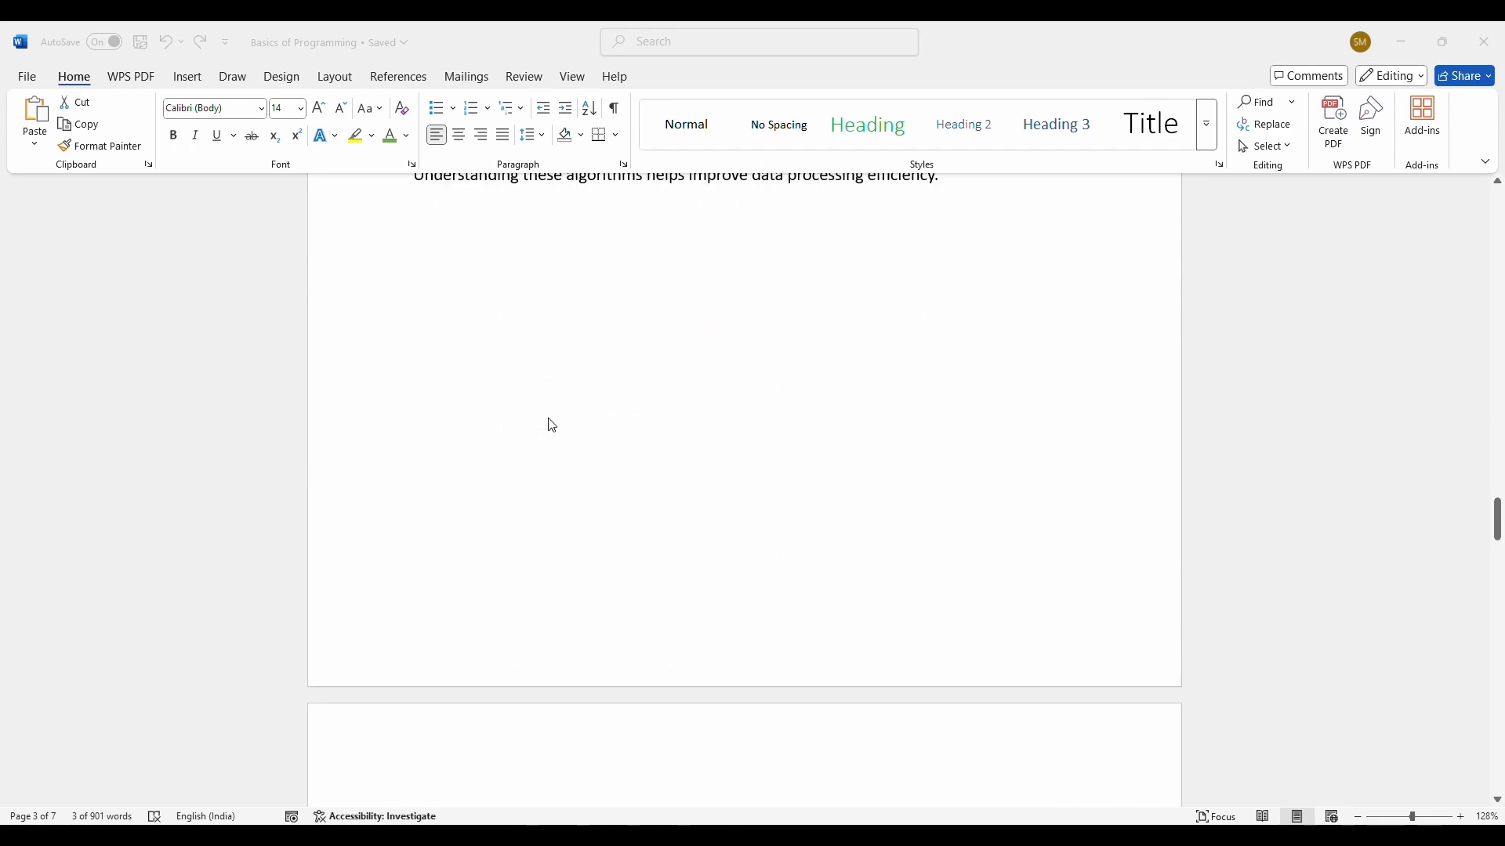
{"action": "scroll", "coordinate": [553, 425], "scroll_direction": "down", "scroll_amount": 3}
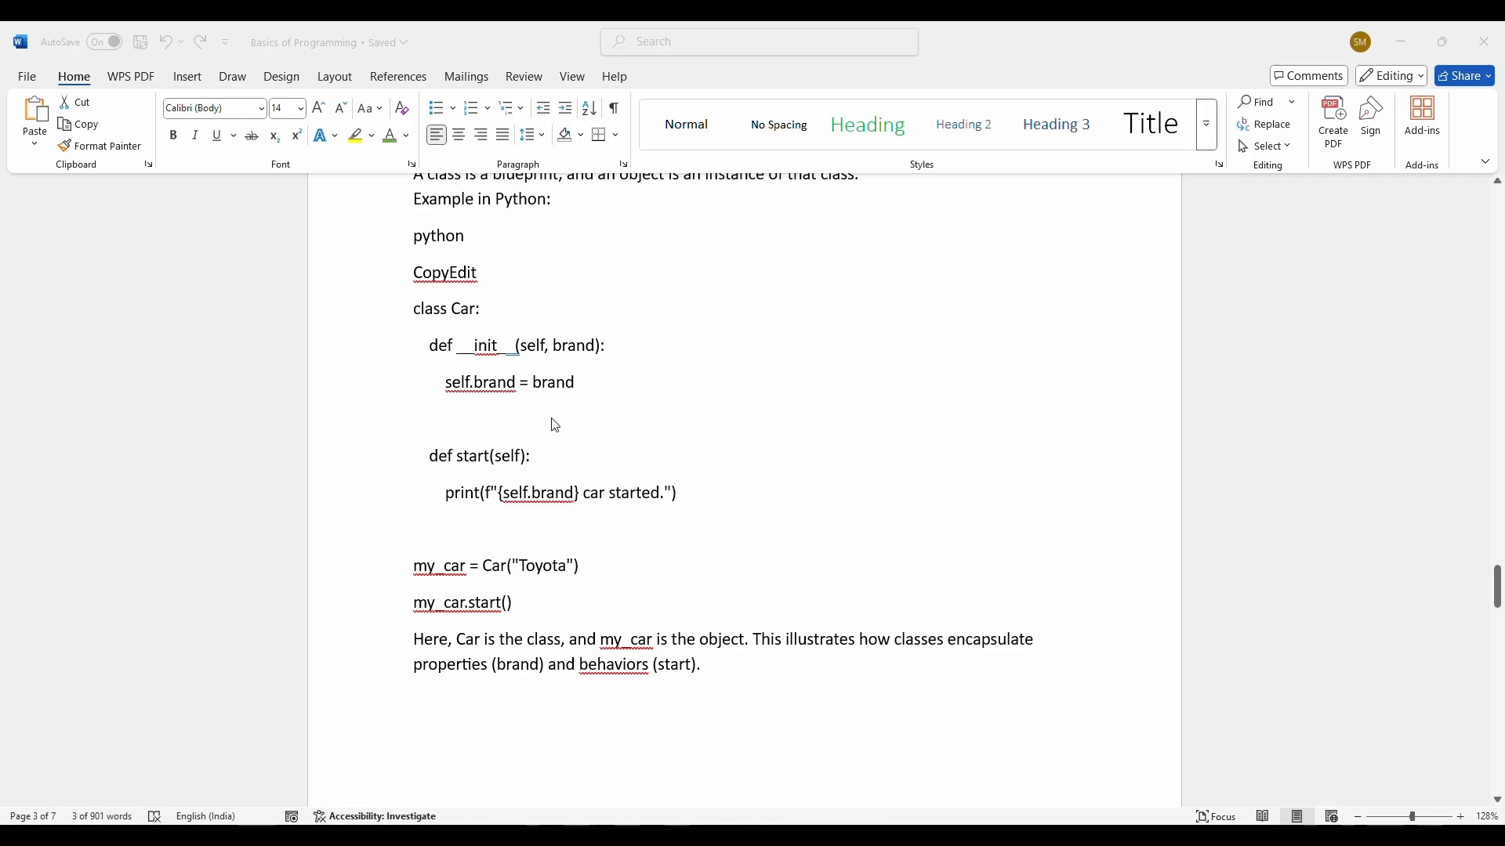
{"action": "scroll", "coordinate": [671, 470], "scroll_direction": "up", "scroll_amount": 4}
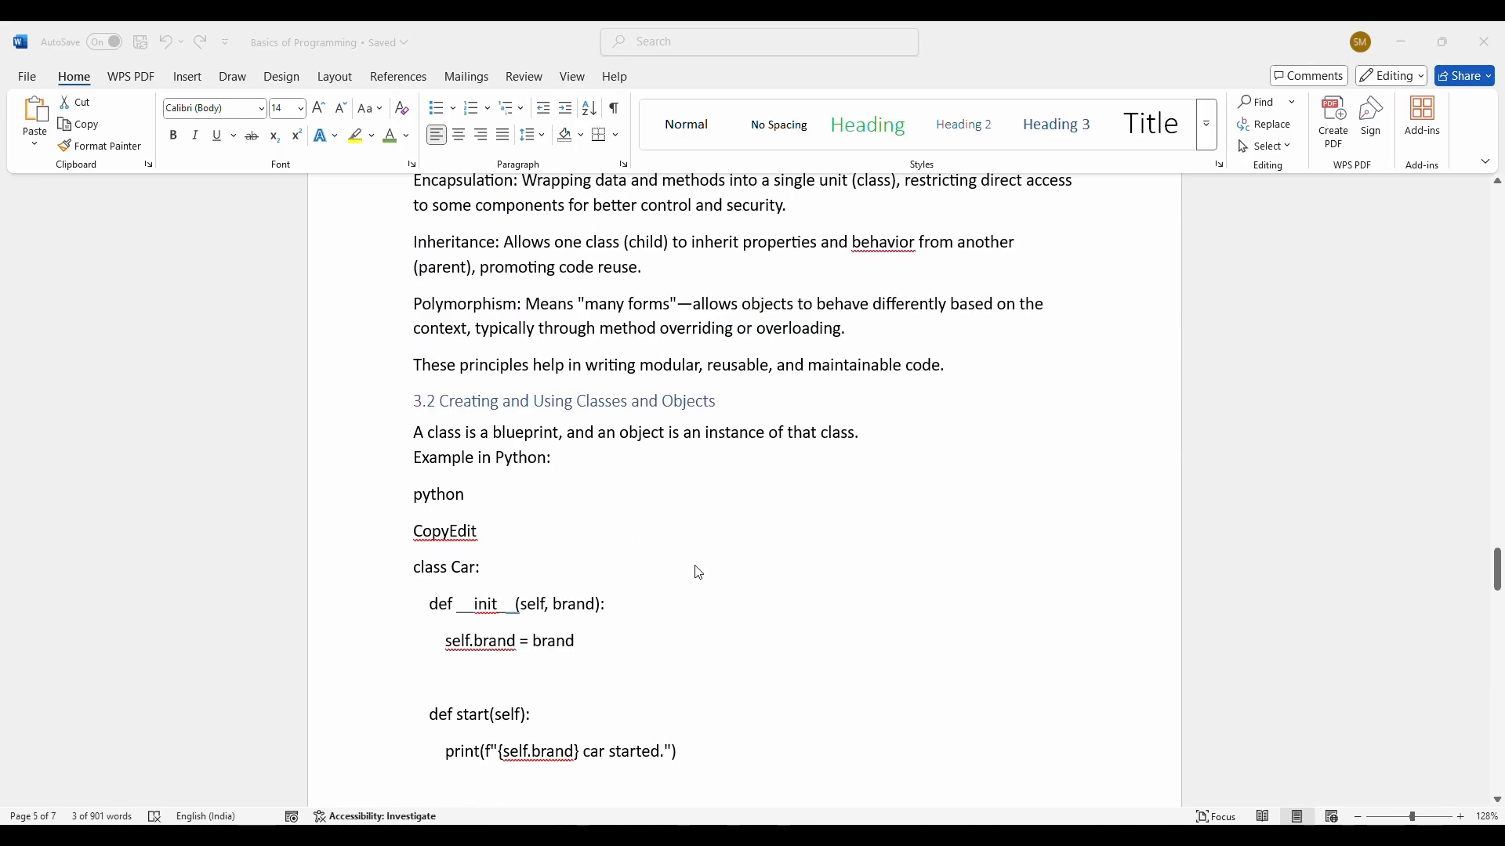
{"action": "scroll", "coordinate": [482, 520], "scroll_direction": "down", "scroll_amount": 2}
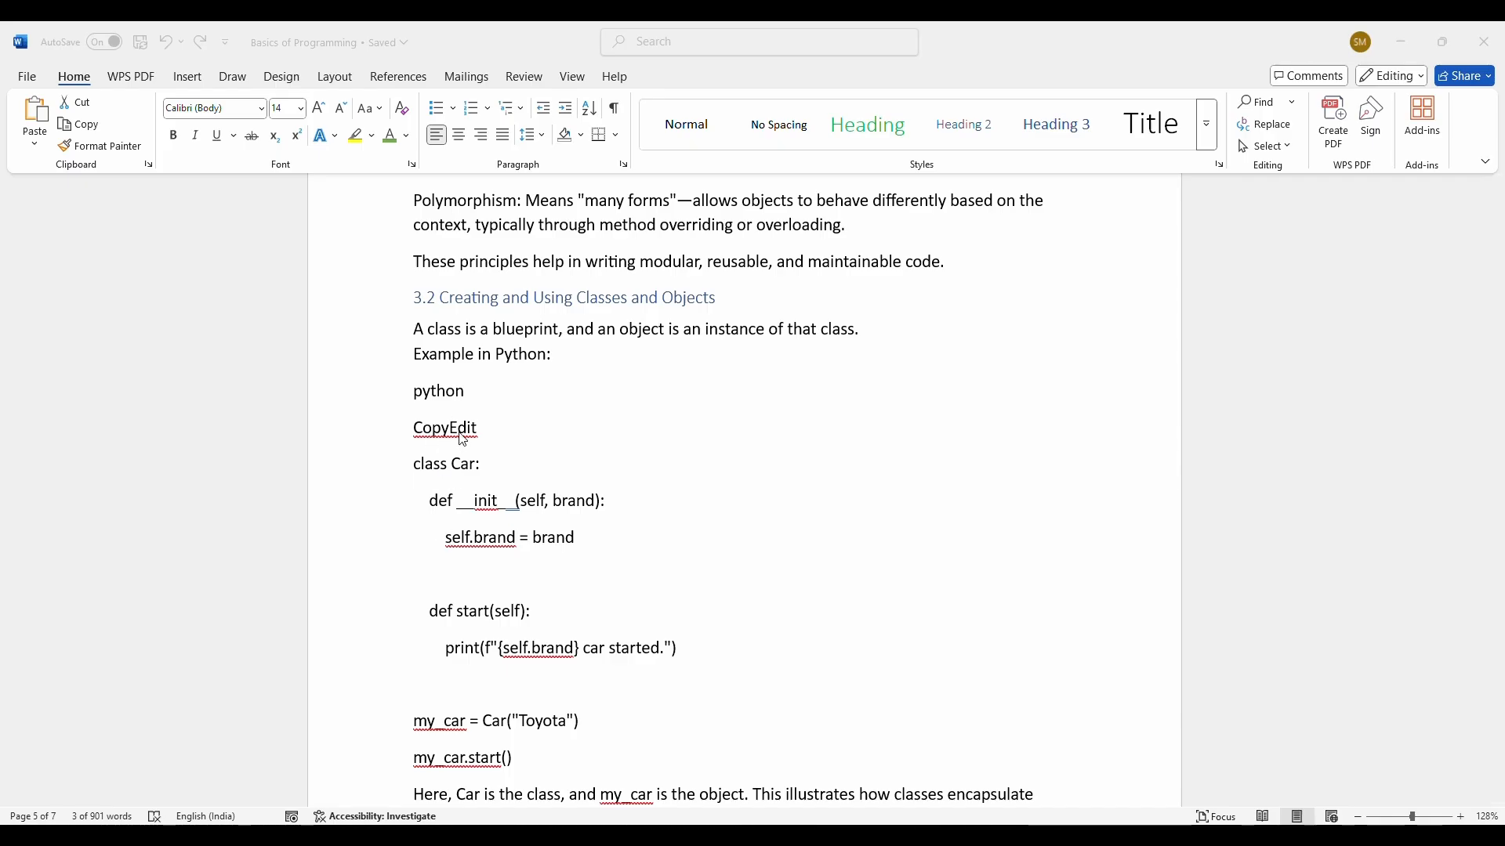
{"action": "left_click", "coordinate": [436, 468]}
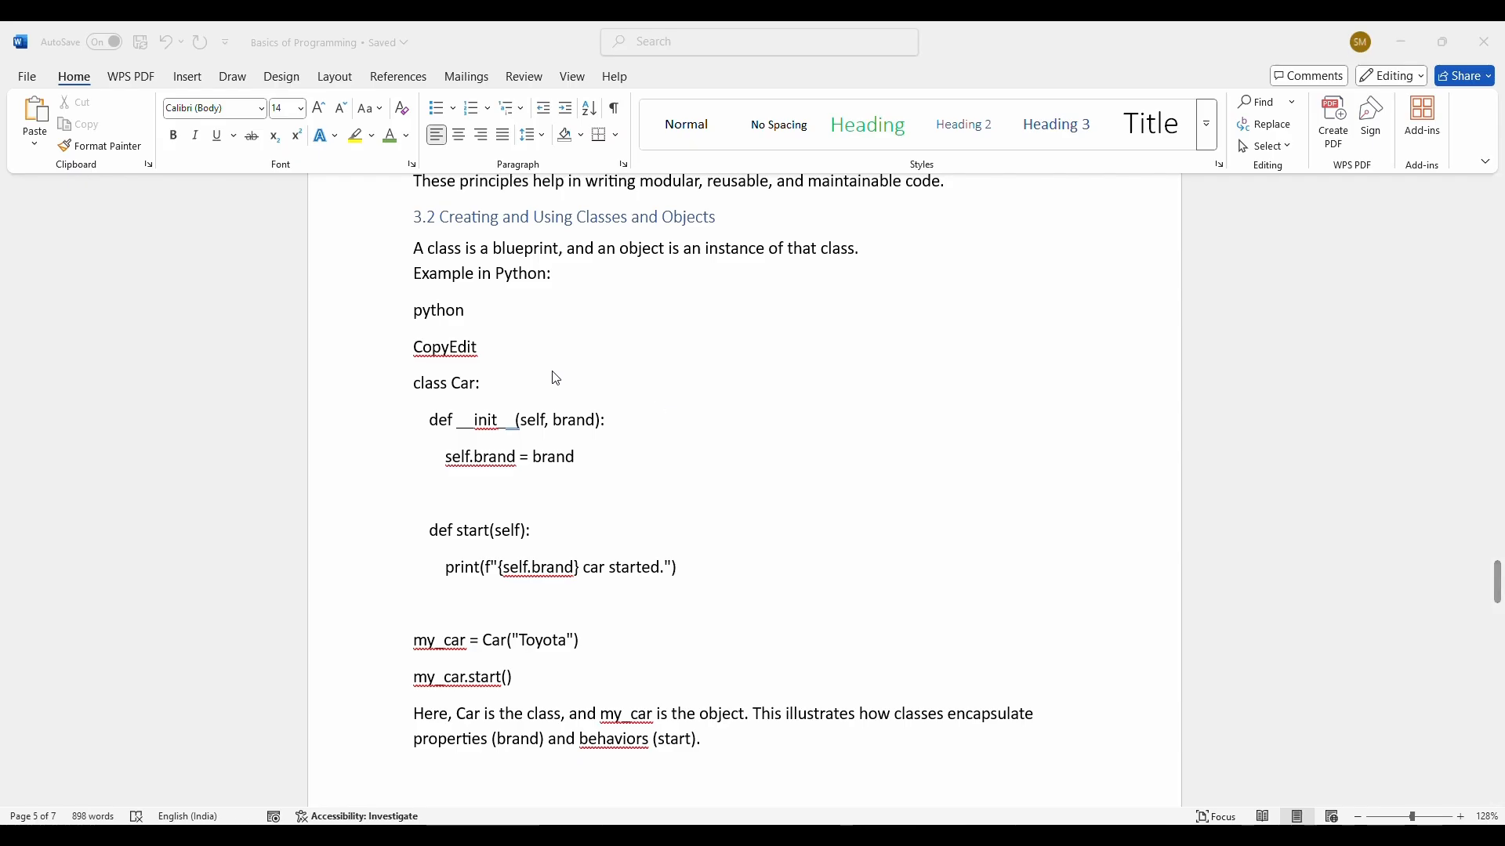
{"action": "left_click", "coordinate": [428, 381]}
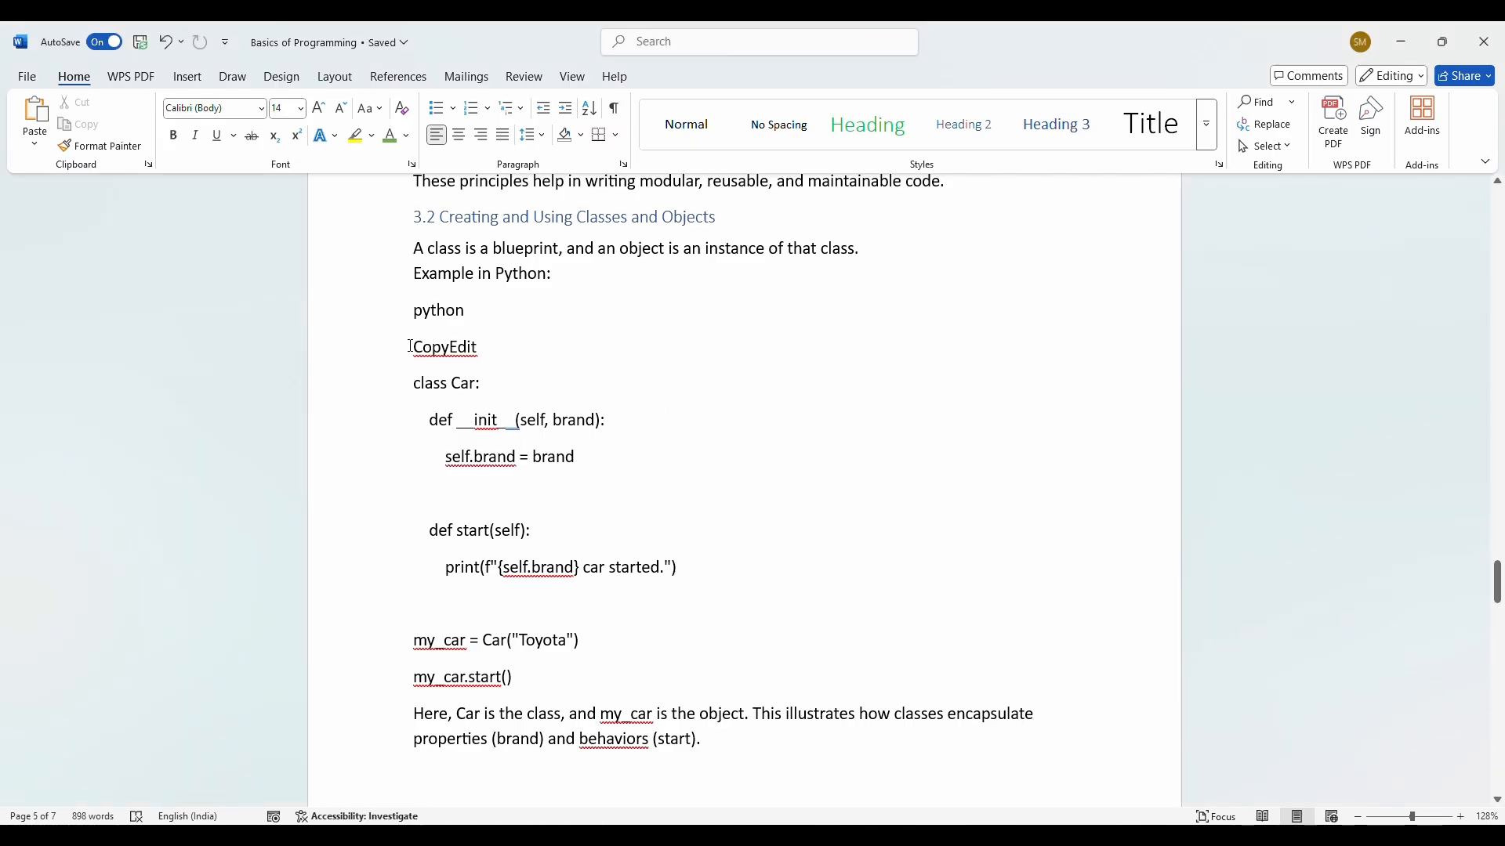
{"action": "left_click_drag", "start_coordinate": [412, 348], "coordinate": [578, 682]}
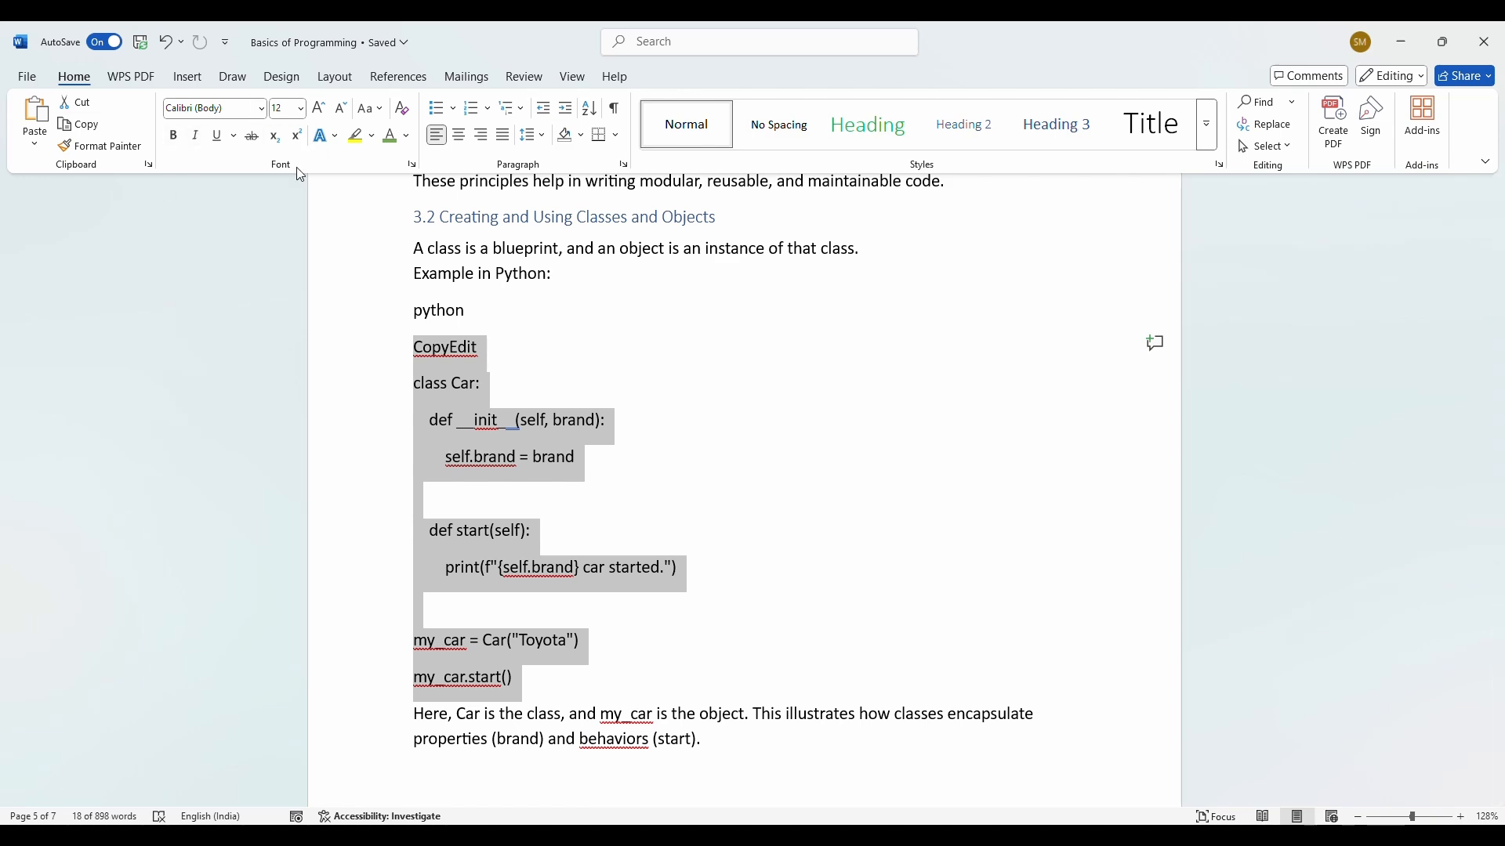
{"action": "scroll", "coordinate": [742, 383], "scroll_direction": "up", "scroll_amount": 2}
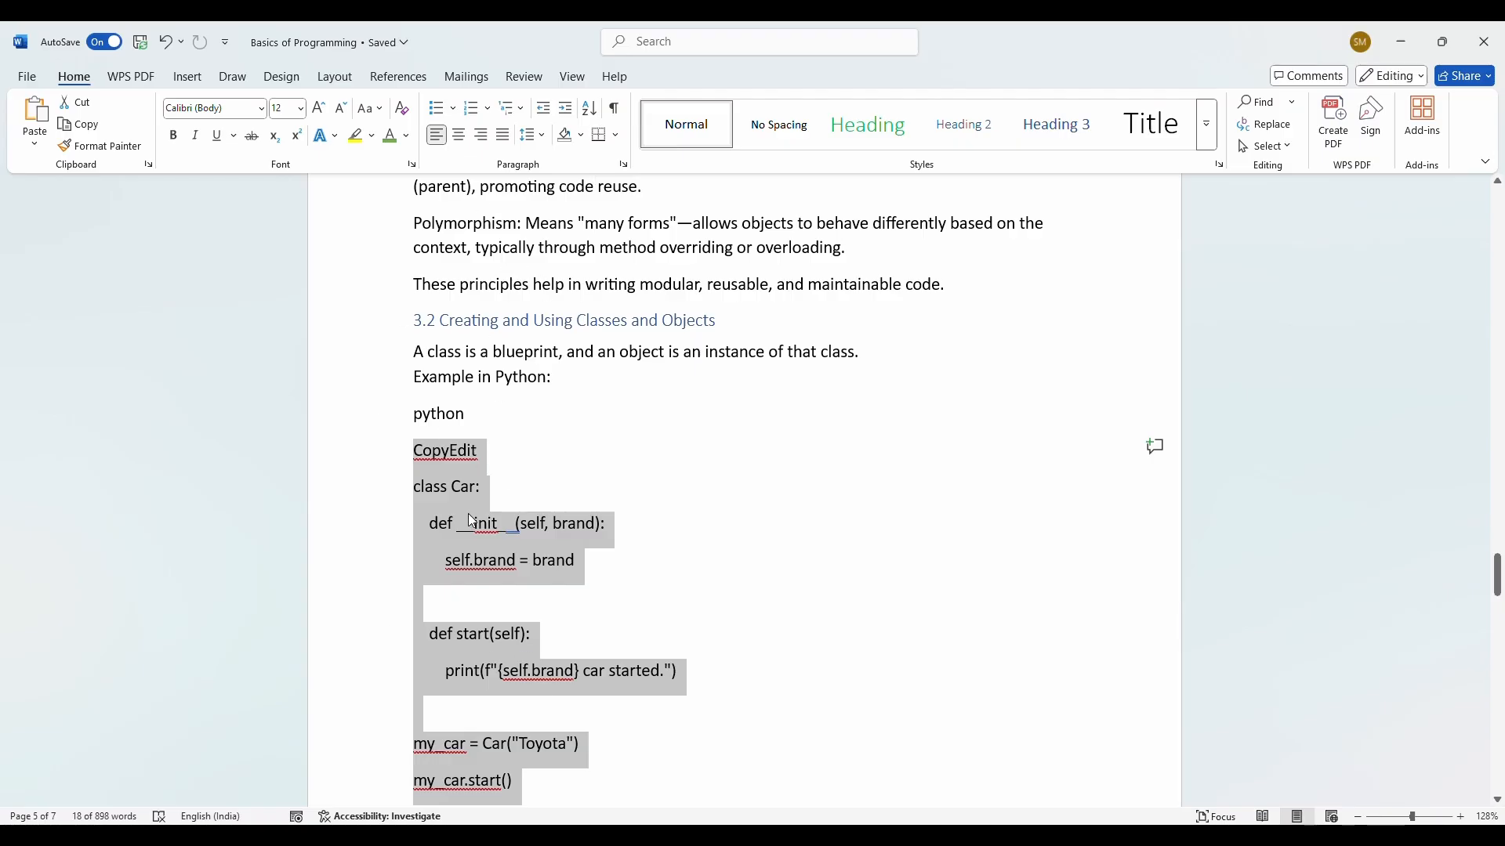
Step: Make the selected code italic, shrink it from 12 to 11 pt, and colour it light blue
{"action": "left_click", "coordinate": [201, 138]}
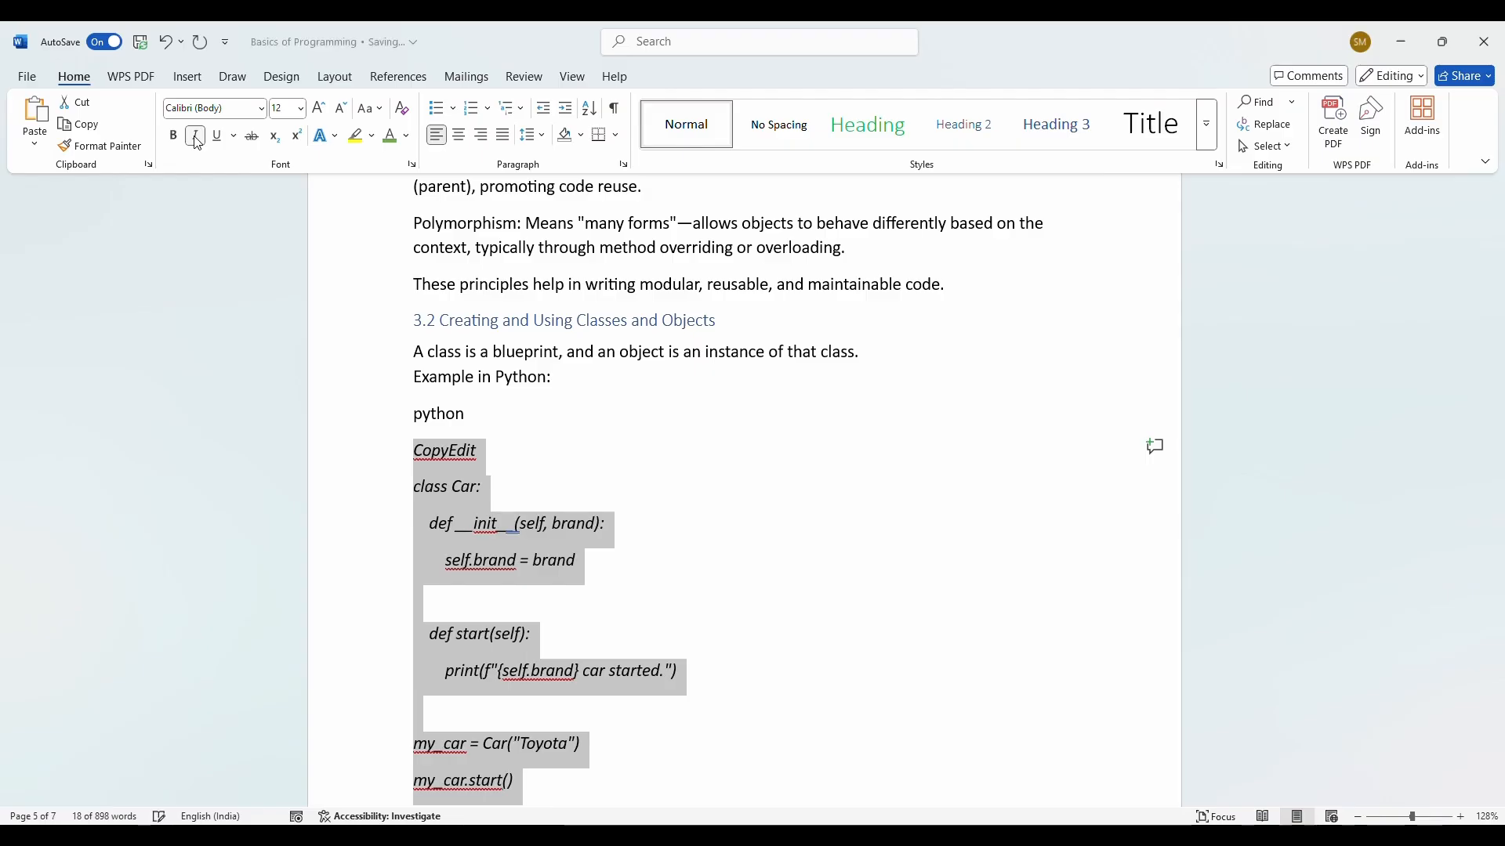
{"action": "left_click", "coordinate": [343, 112]}
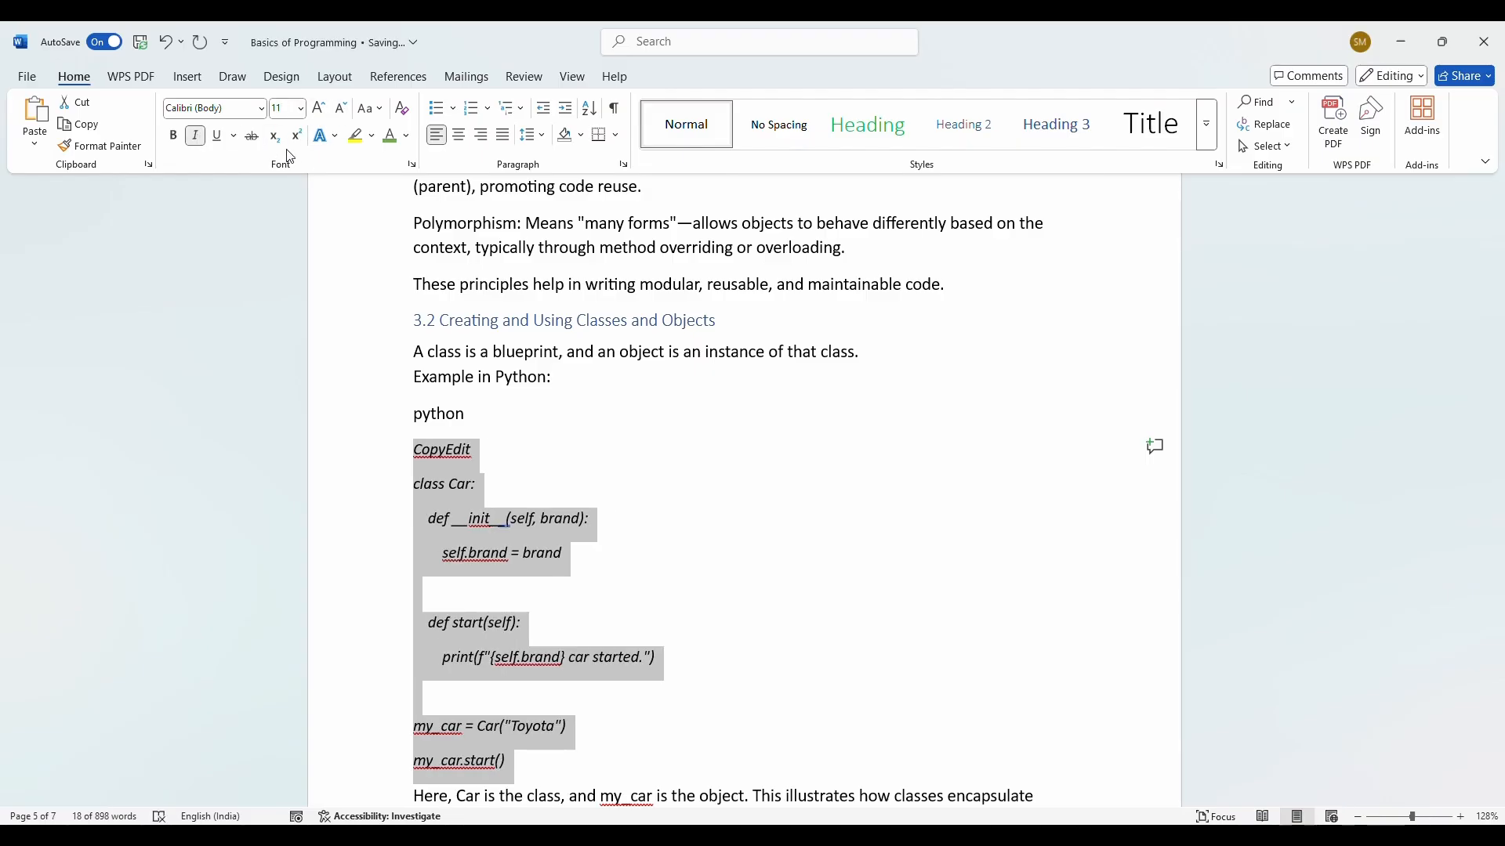
{"action": "left_click", "coordinate": [406, 136]}
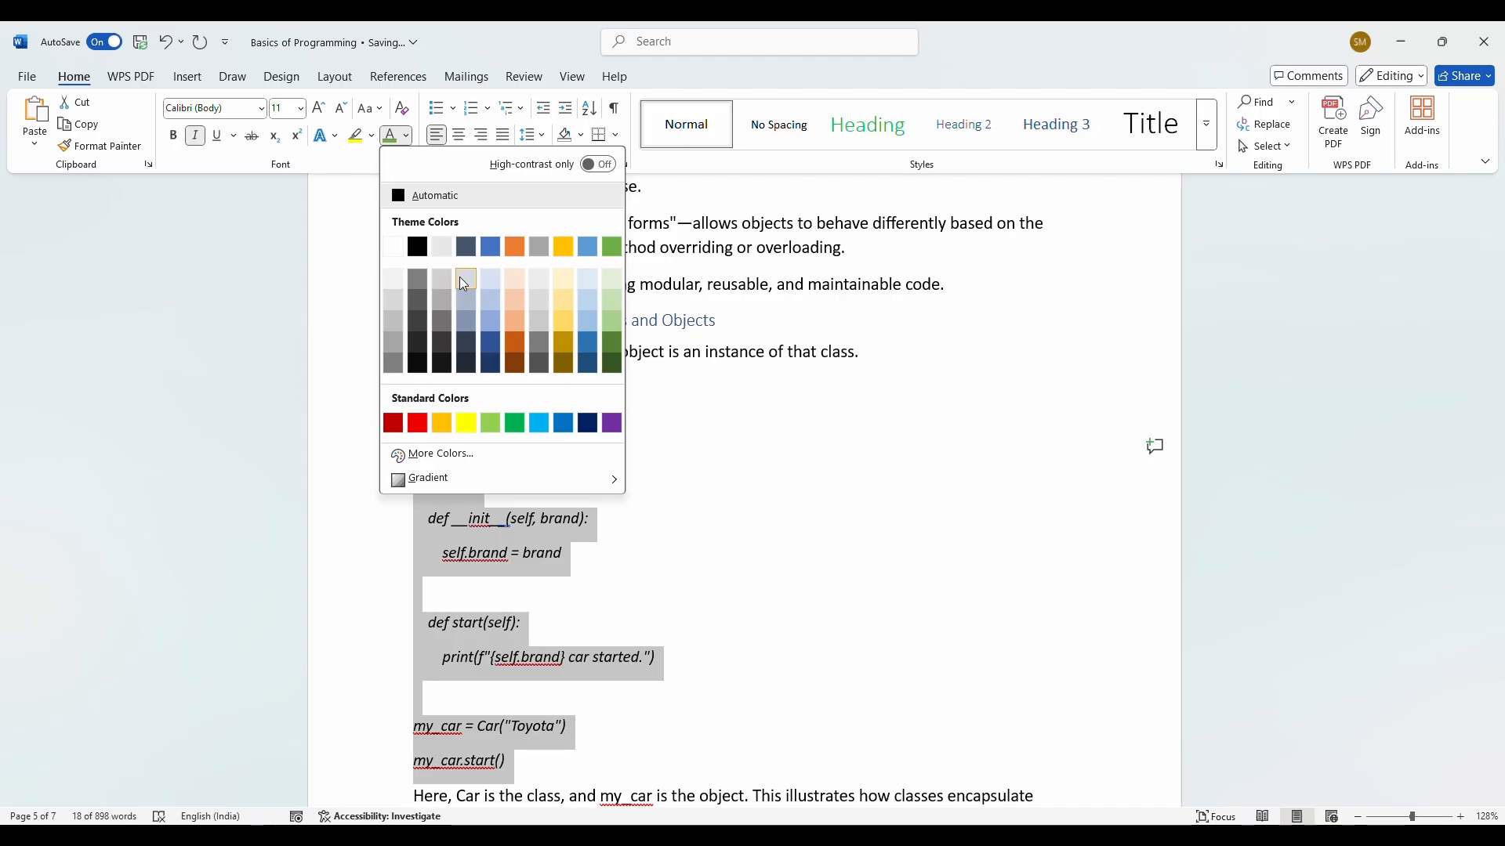
{"action": "left_click", "coordinate": [542, 421]}
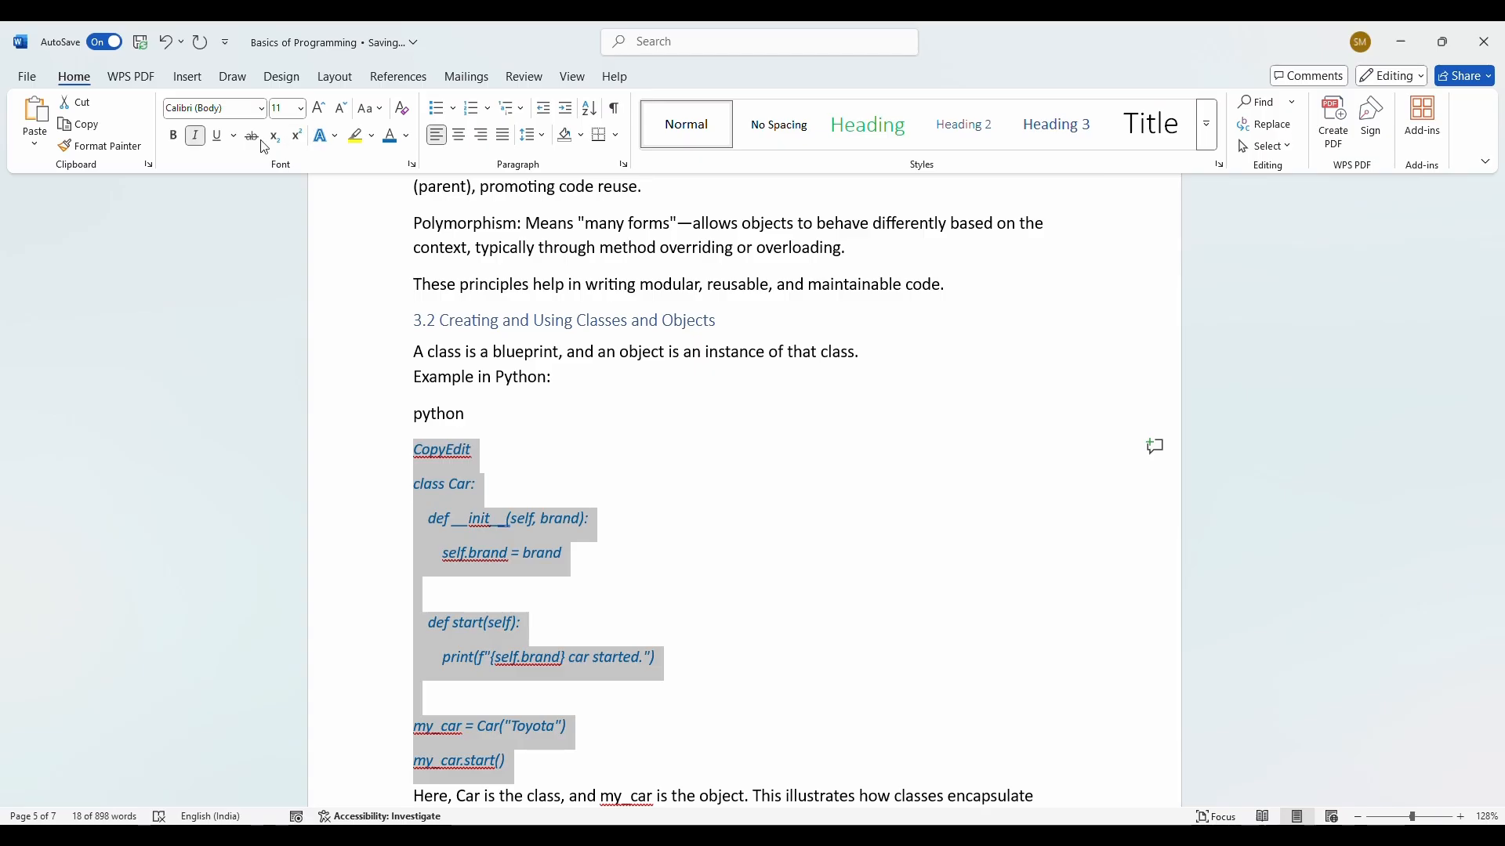
{"action": "left_click", "coordinate": [262, 109]}
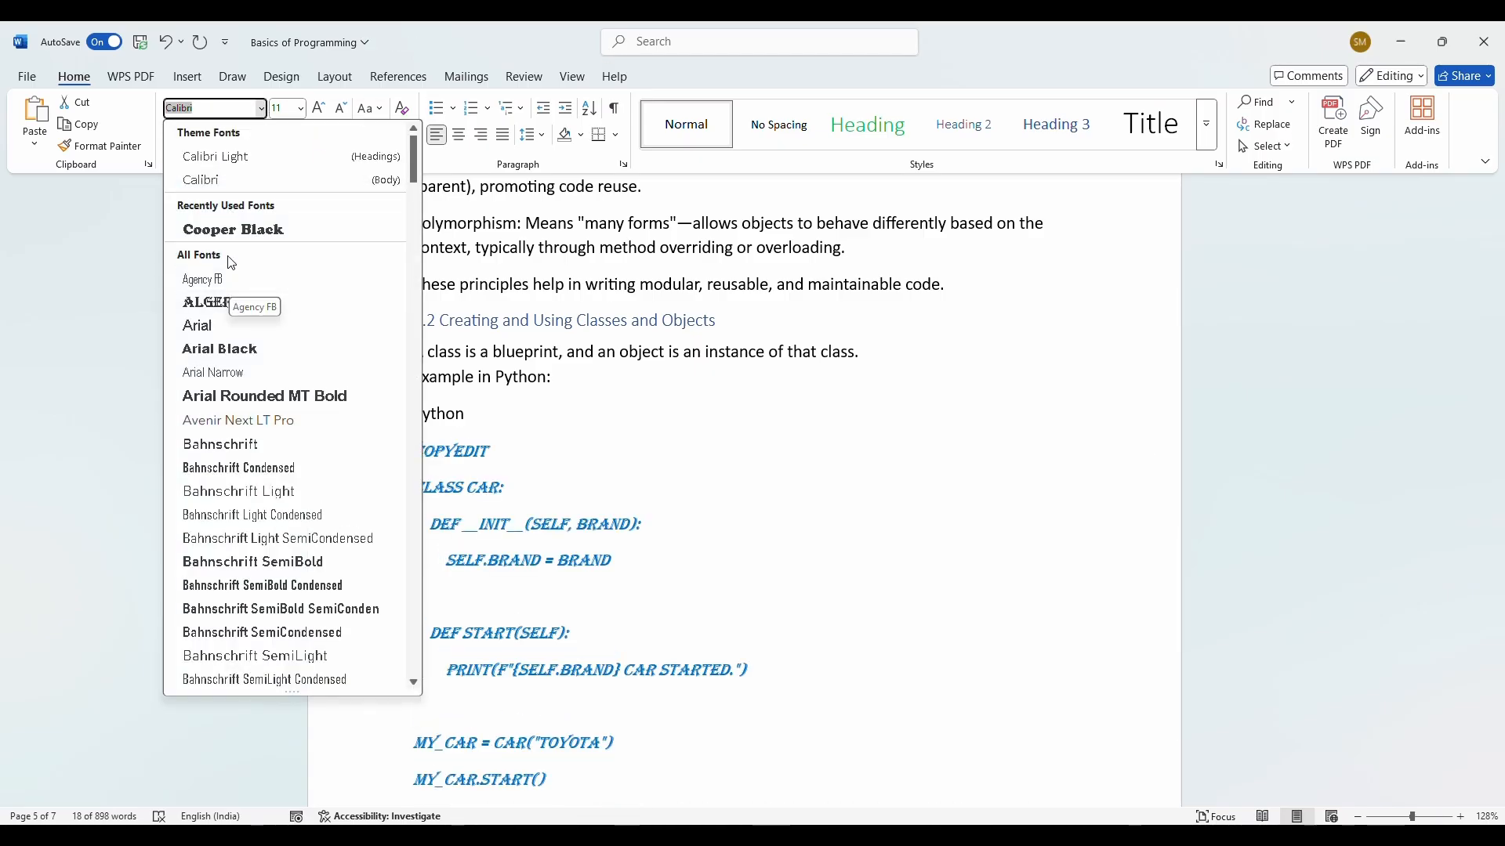
Step: Set the Car class code in bold Arial Narrow, then deselect it to check the result
{"action": "left_click", "coordinate": [233, 375]}
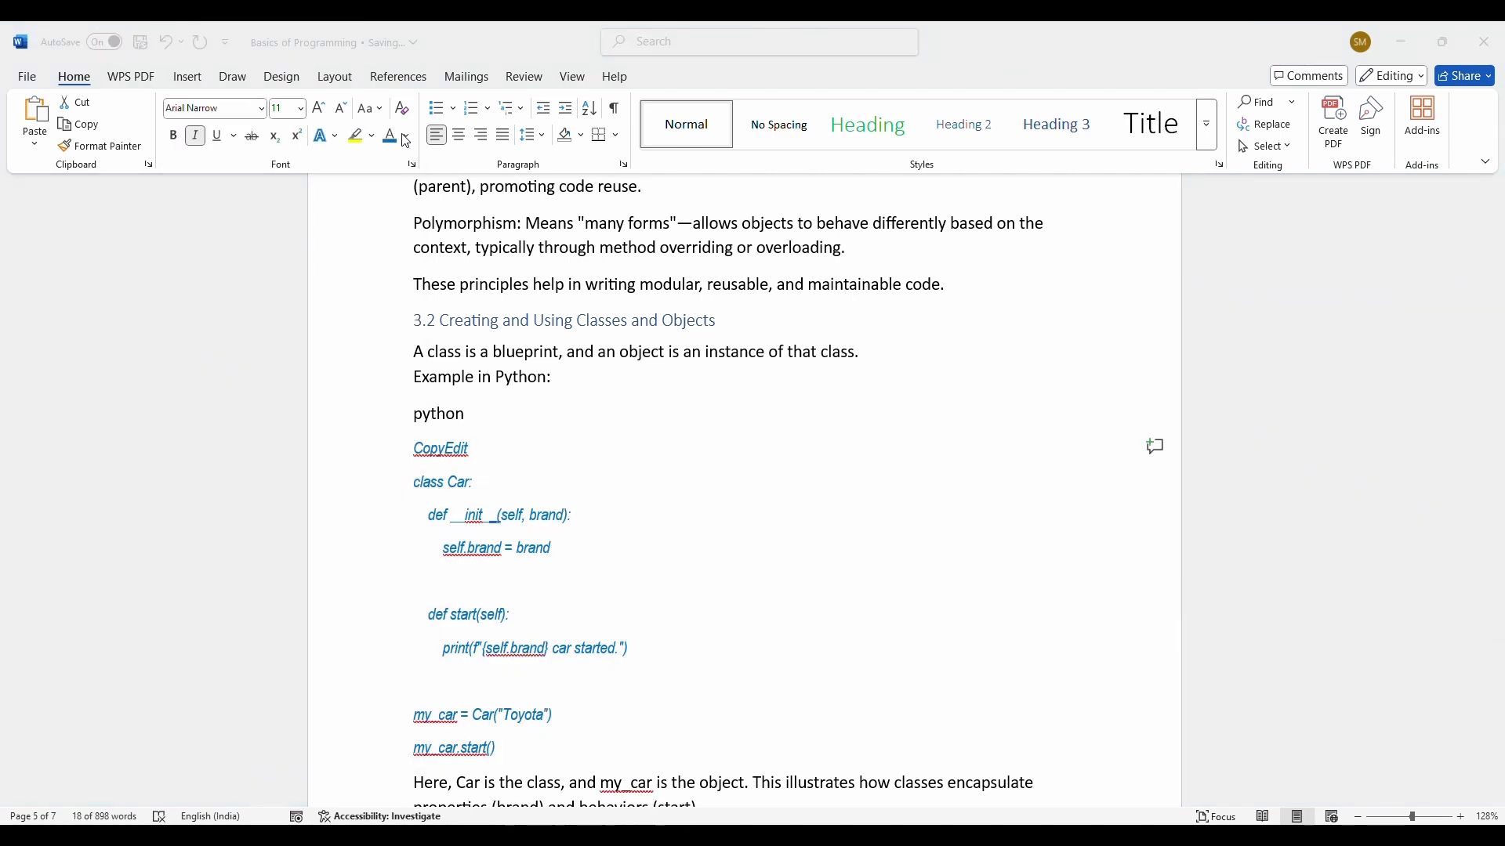
{"action": "left_click", "coordinate": [174, 138]}
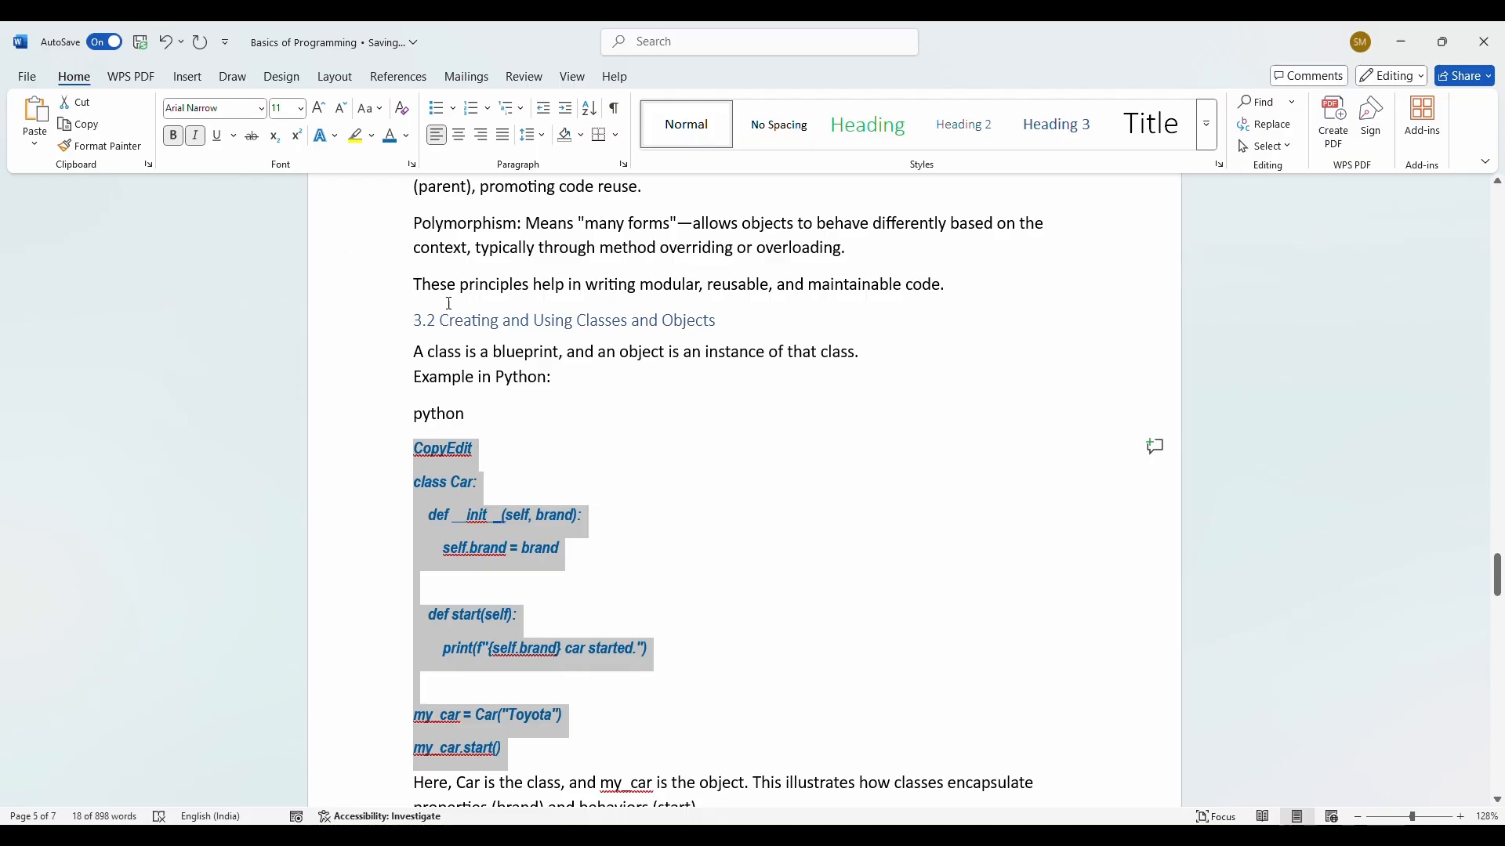
{"action": "left_click", "coordinate": [643, 471]}
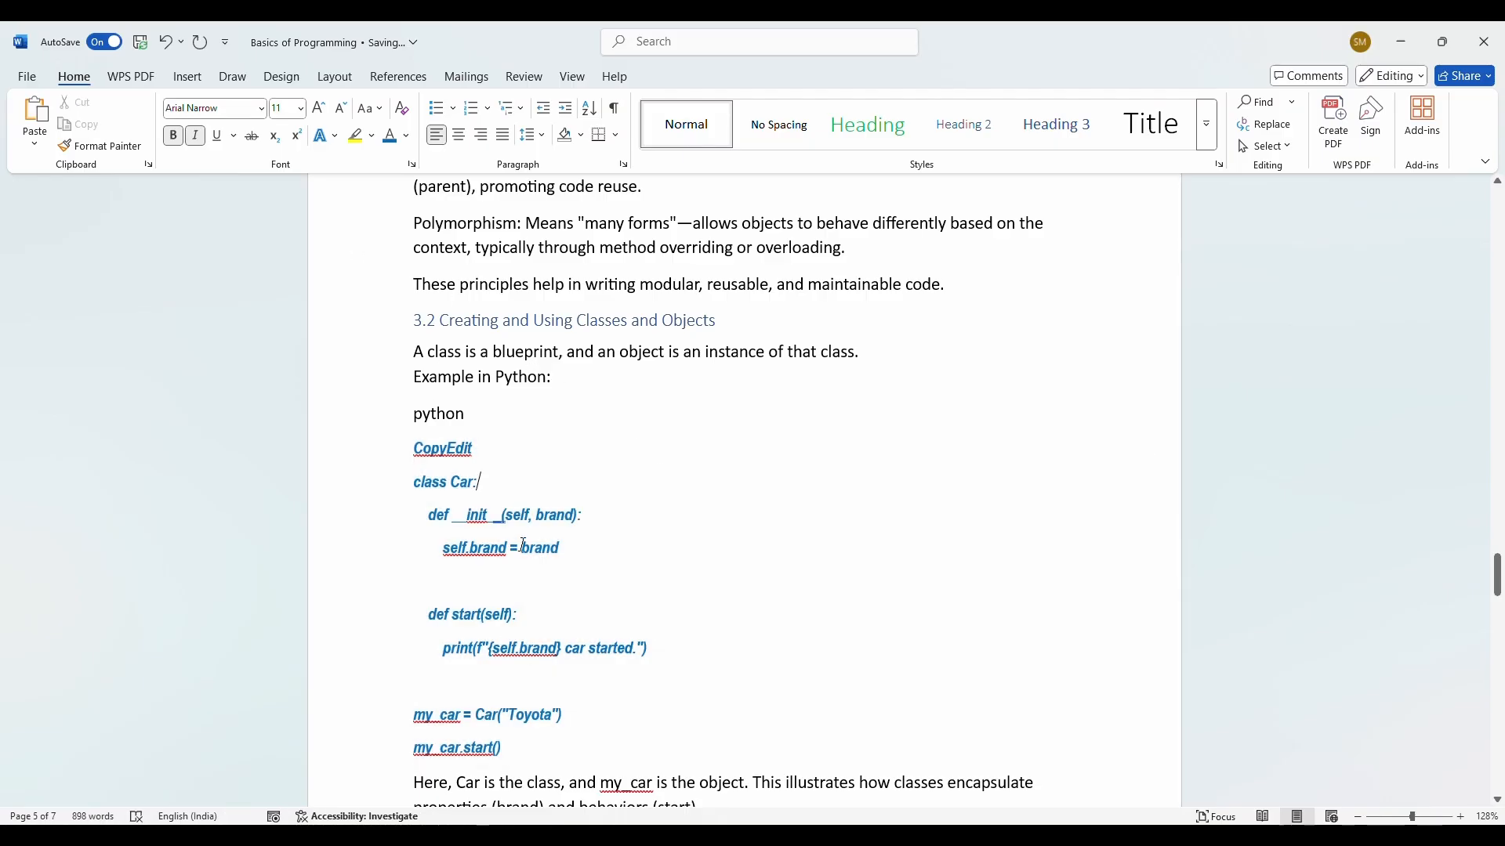
{"action": "scroll", "coordinate": [511, 536], "scroll_direction": "down", "scroll_amount": 1}
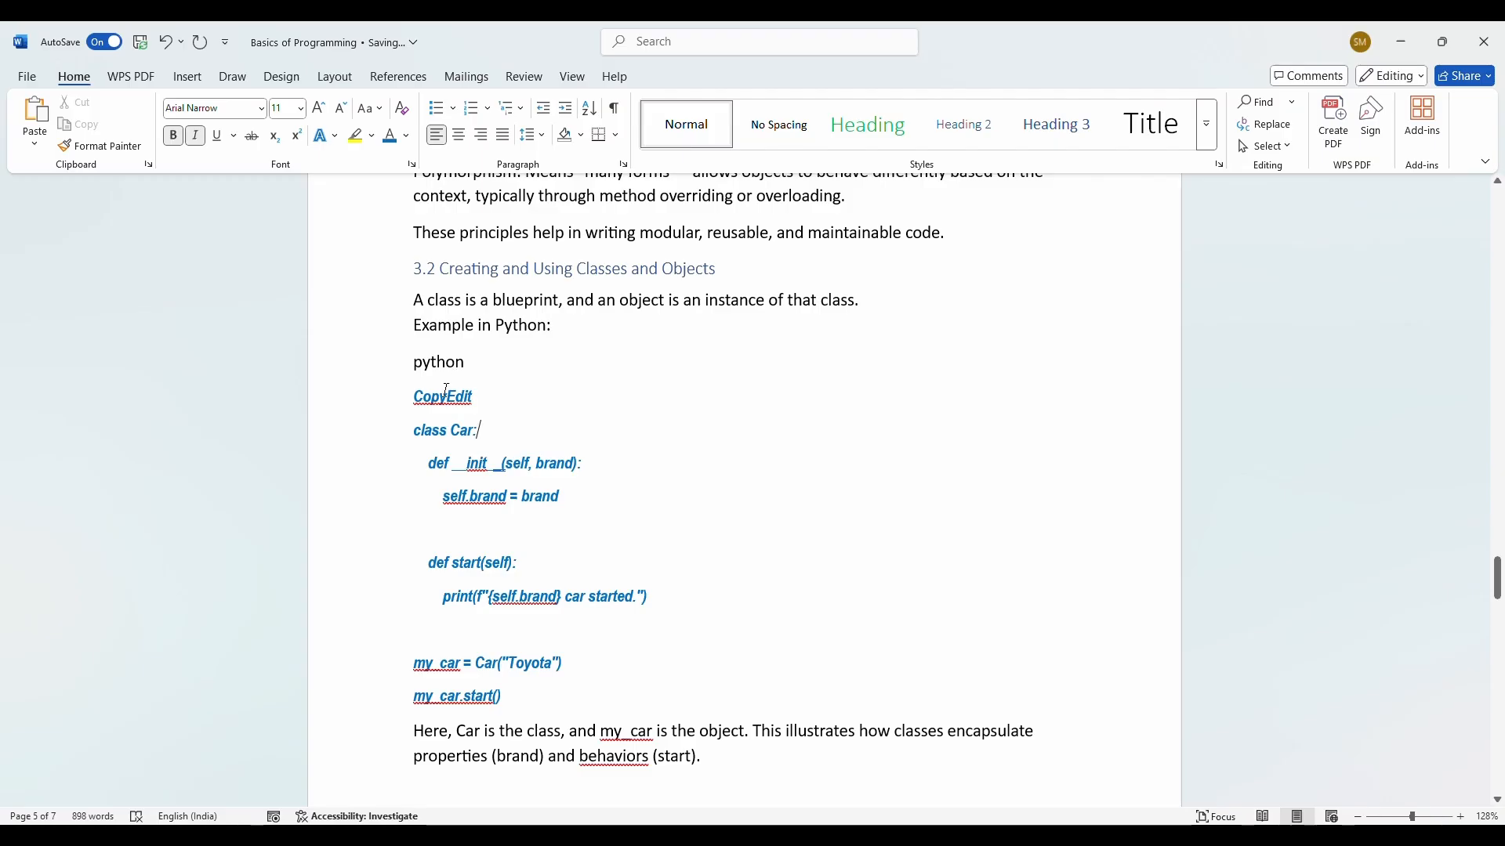
Step: Select section 4.2's SQL example from the CopyEdit line down to INSERT INTO
{"action": "left_click", "coordinate": [502, 697], "text": "shift"}
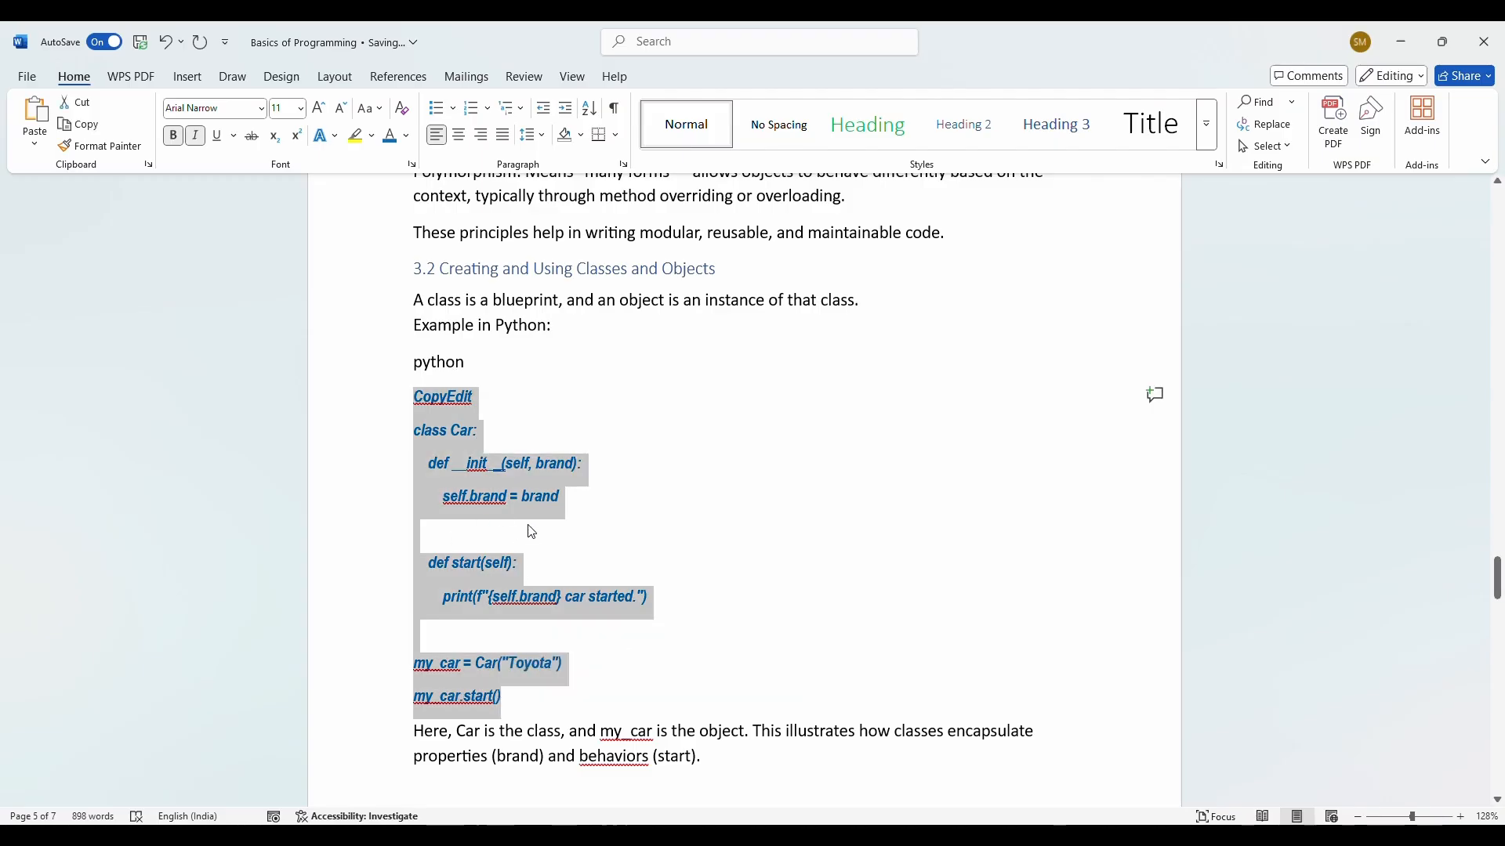
{"action": "scroll", "coordinate": [517, 533], "scroll_direction": "down", "scroll_amount": 8}
{"action": "scroll", "coordinate": [512, 525], "scroll_direction": "down", "scroll_amount": 8}
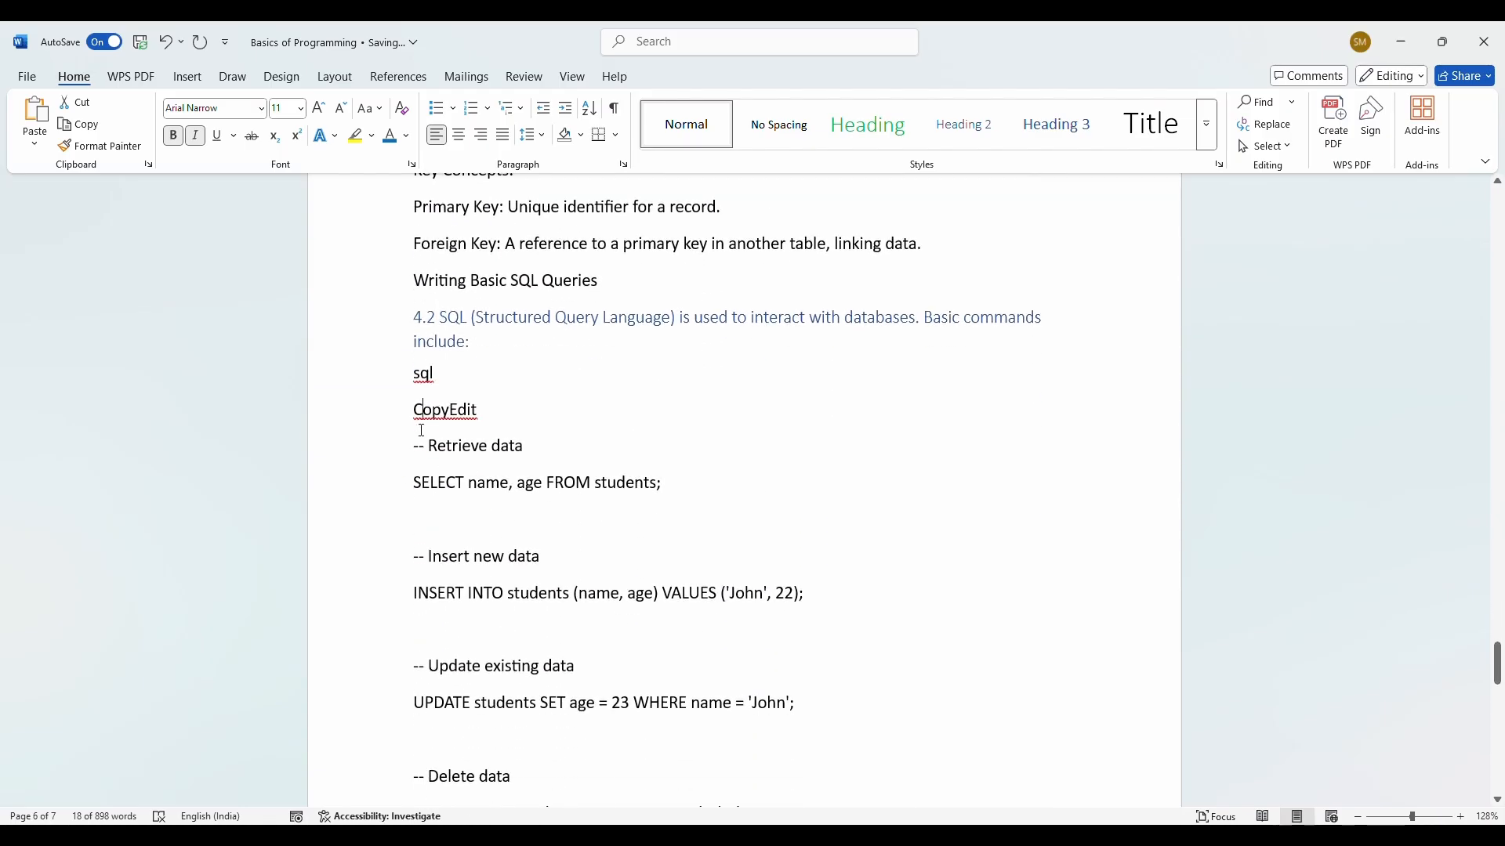
{"action": "left_click_drag", "start_coordinate": [415, 412], "coordinate": [477, 591]}
{"action": "scroll", "coordinate": [476, 453], "scroll_direction": "down", "scroll_amount": 14}
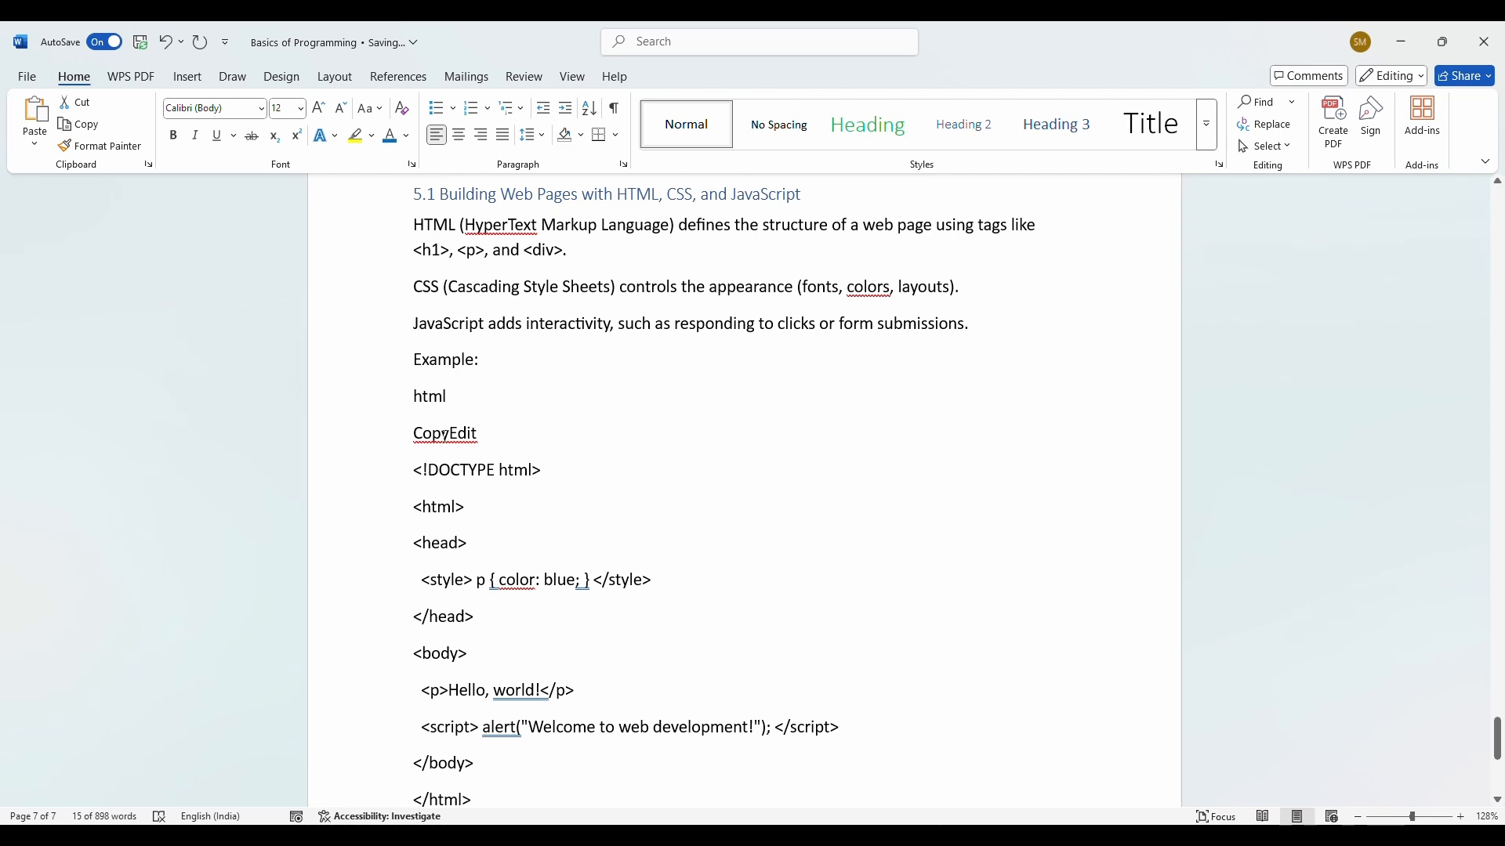
{"action": "scroll", "coordinate": [502, 575], "scroll_direction": "down", "scroll_amount": 3}
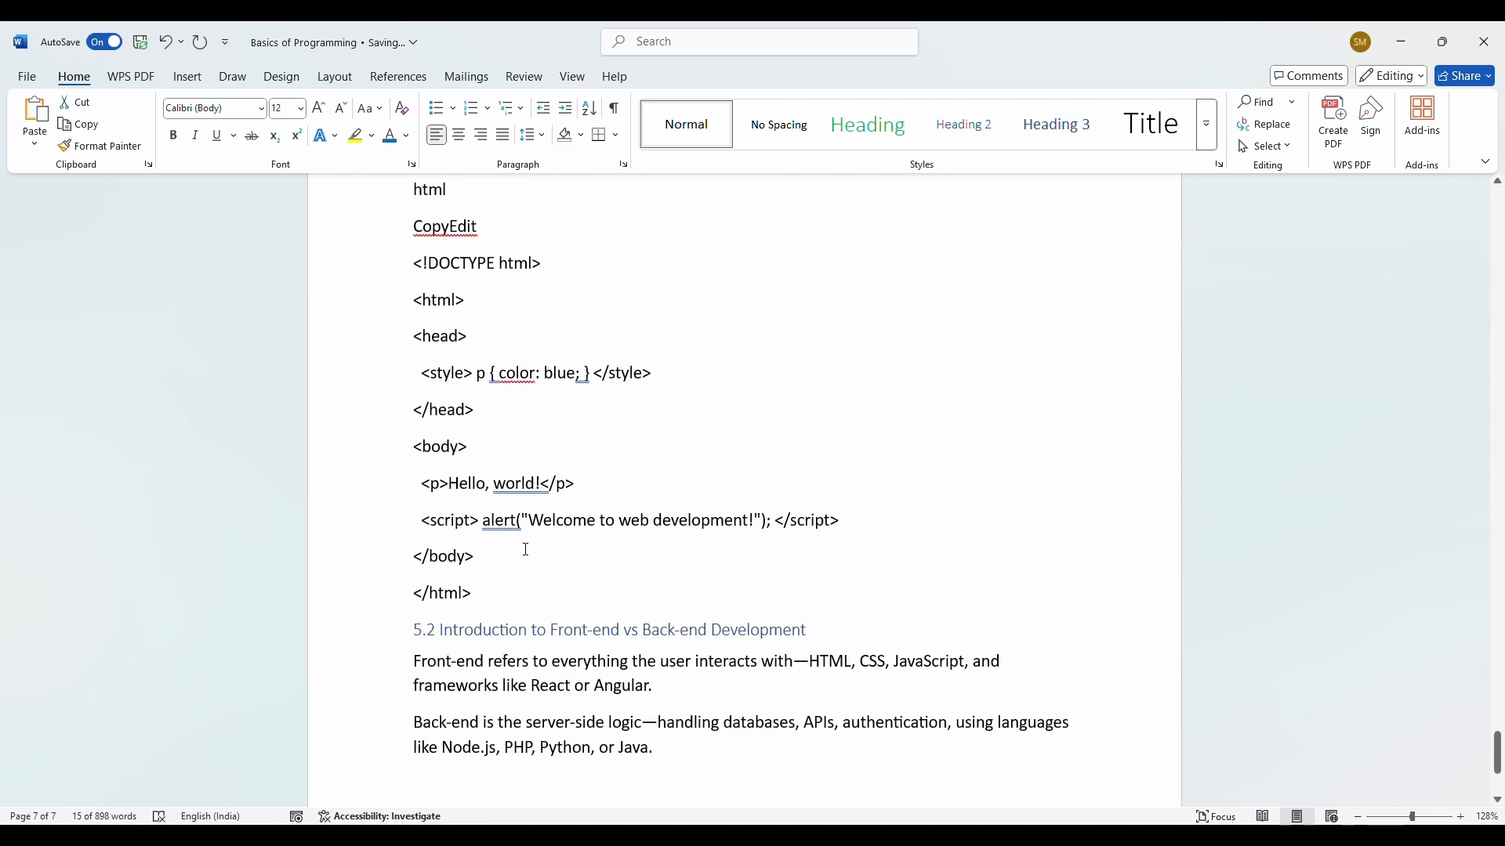
{"action": "scroll", "coordinate": [526, 549], "scroll_direction": "up", "scroll_amount": 20}
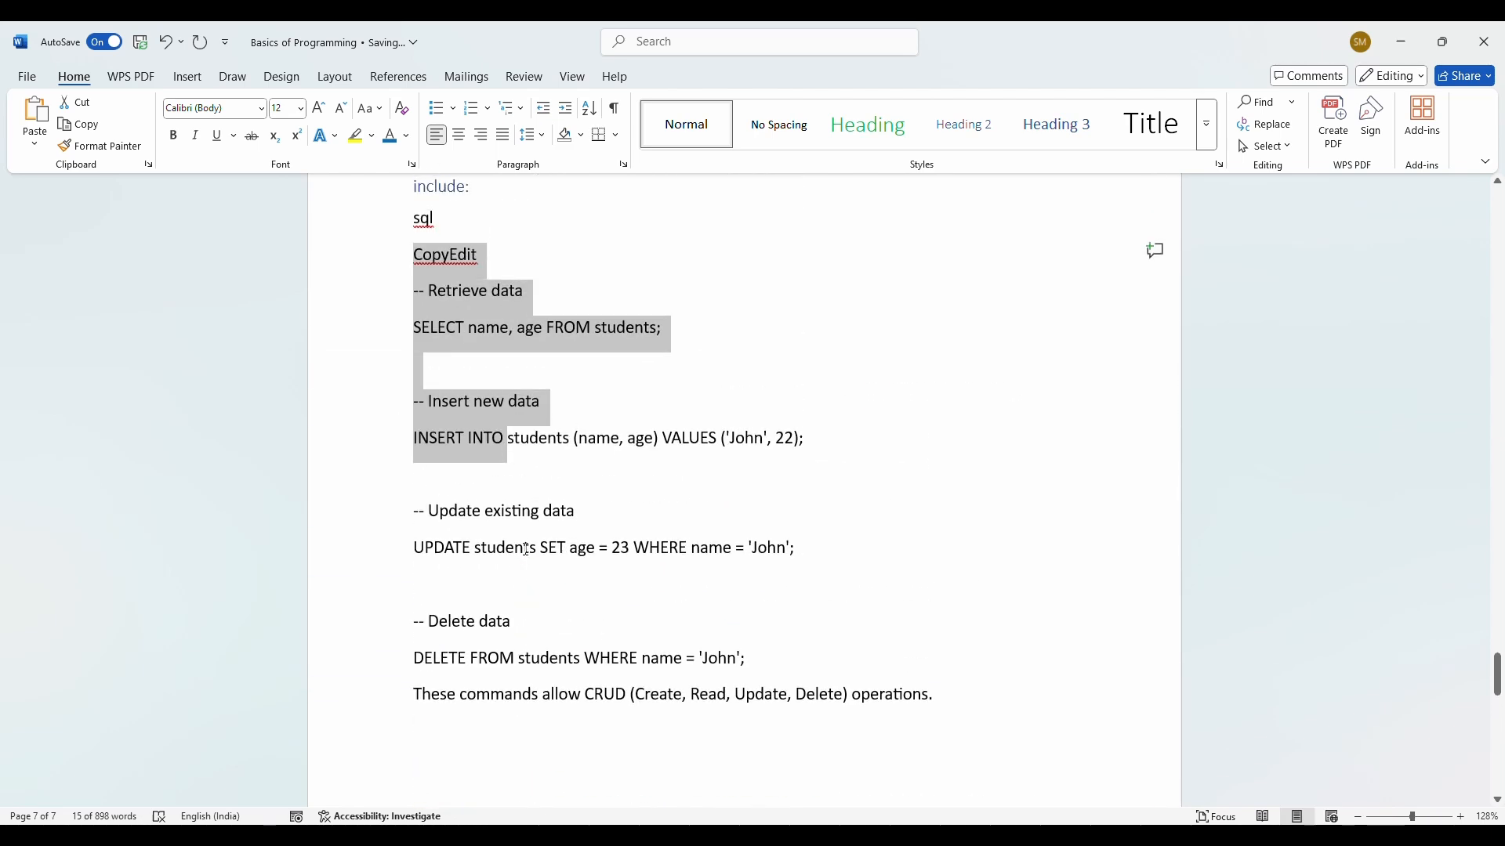
{"action": "scroll", "coordinate": [526, 549], "scroll_direction": "up", "scroll_amount": 5}
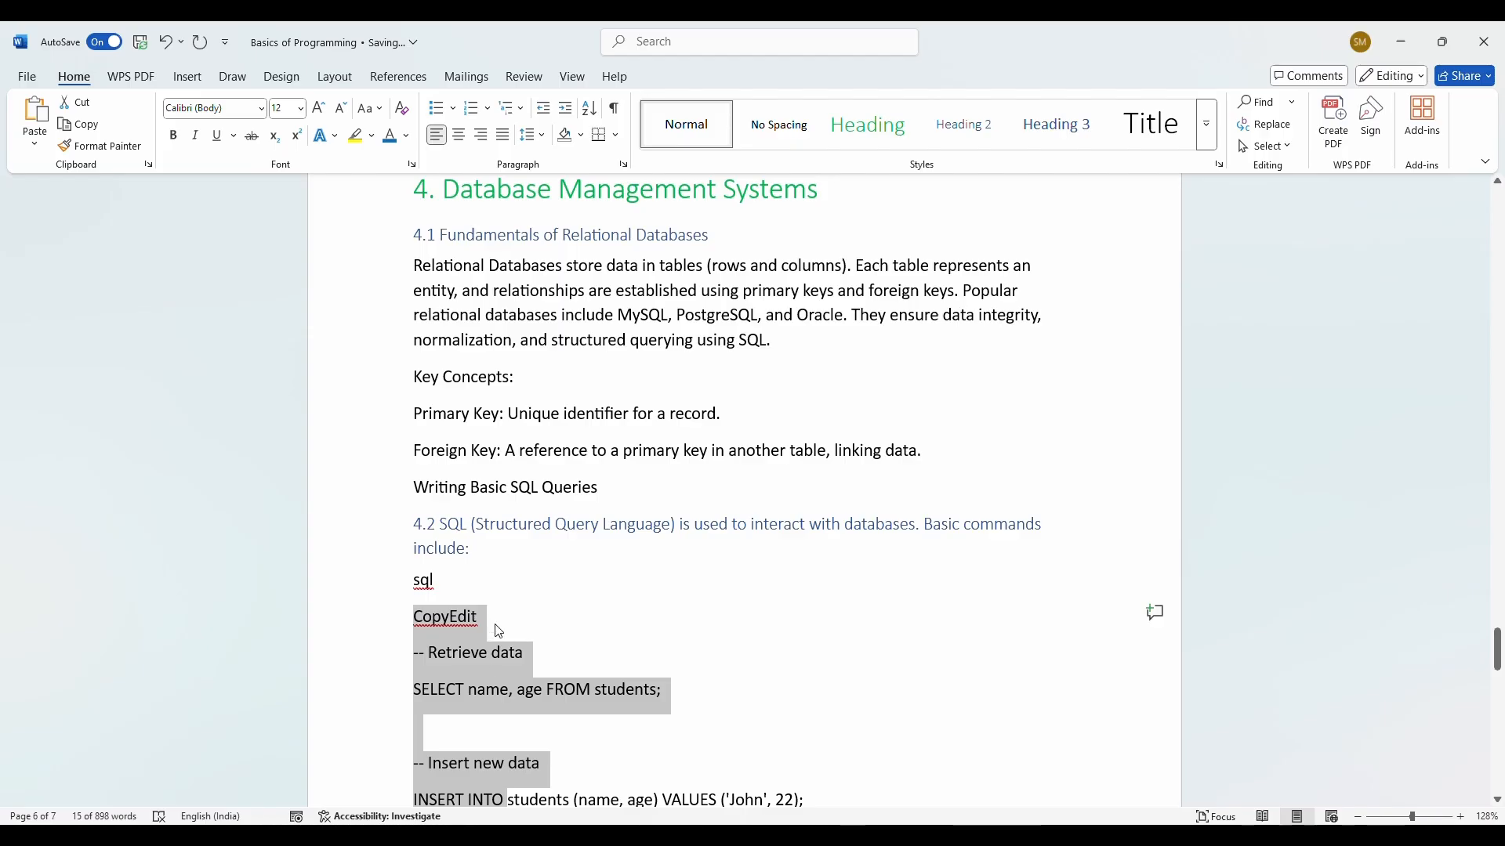
{"action": "scroll", "coordinate": [570, 533], "scroll_direction": "up", "scroll_amount": 15}
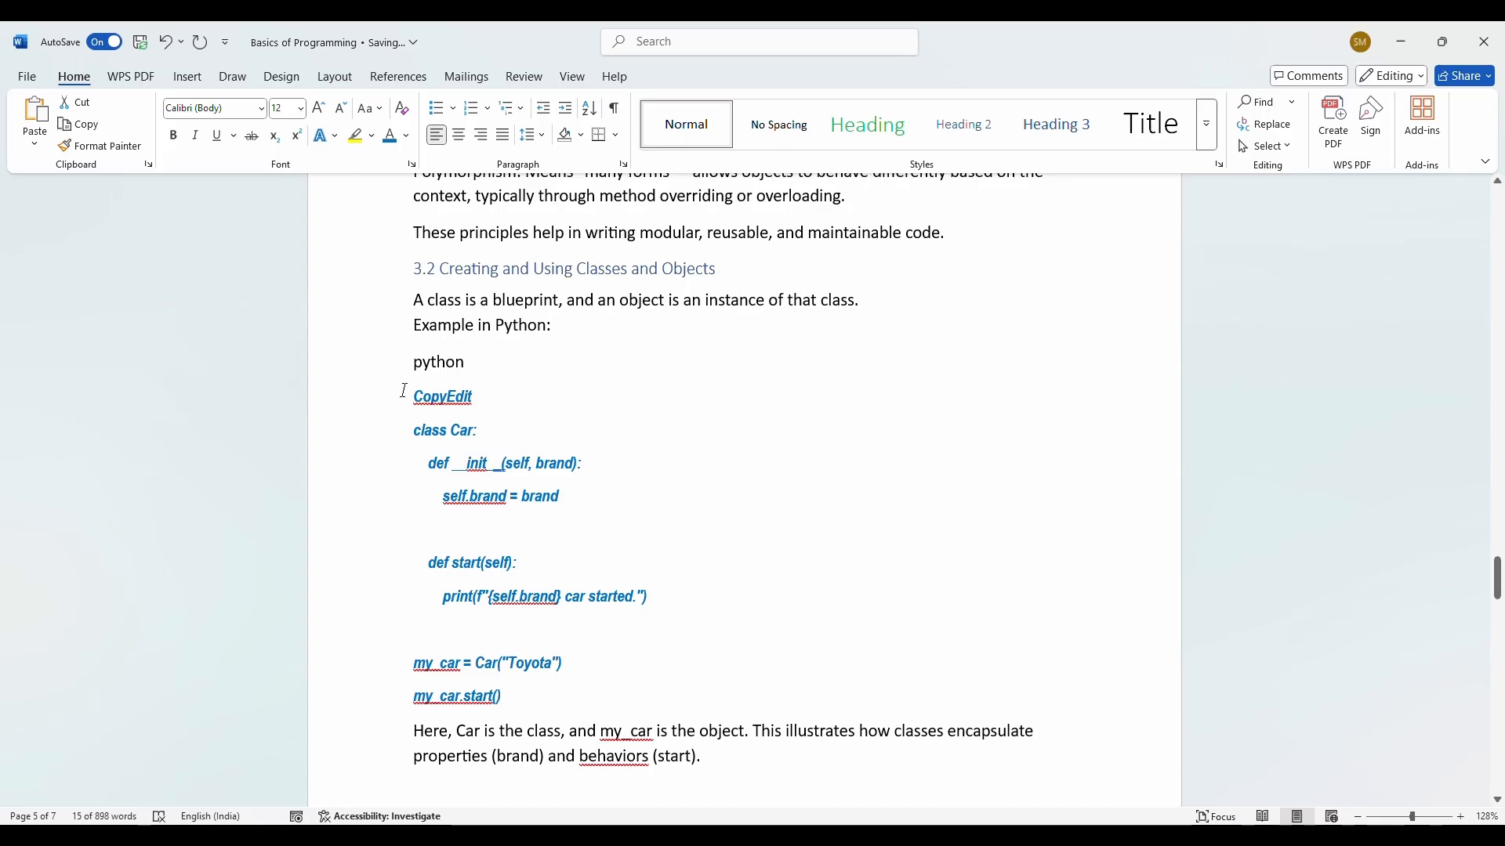
{"action": "scroll", "coordinate": [404, 390], "scroll_direction": "down", "scroll_amount": 15}
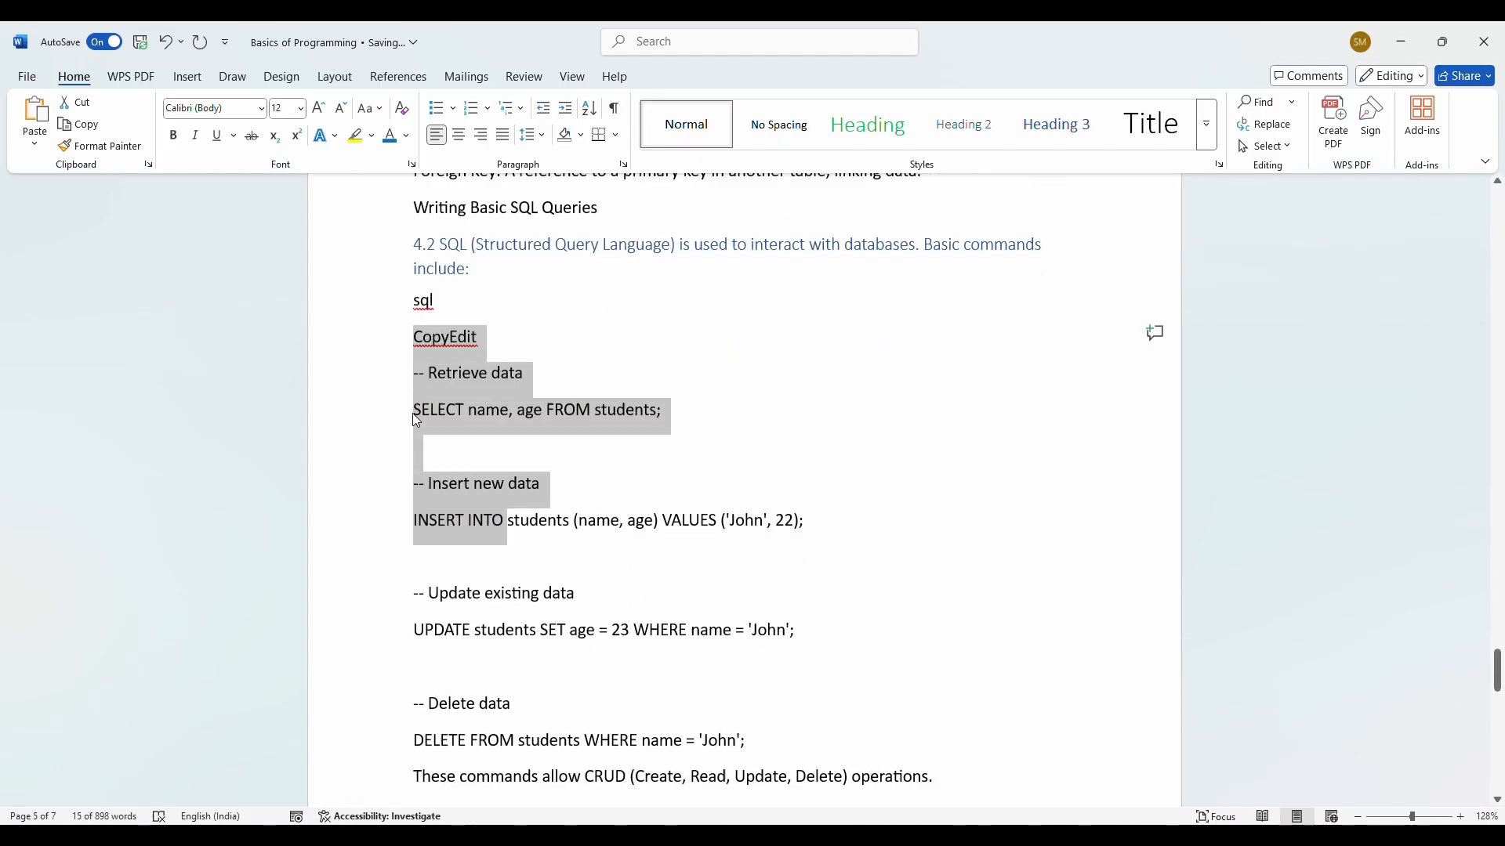
{"action": "scroll", "coordinate": [648, 500], "scroll_direction": "up", "scroll_amount": 10}
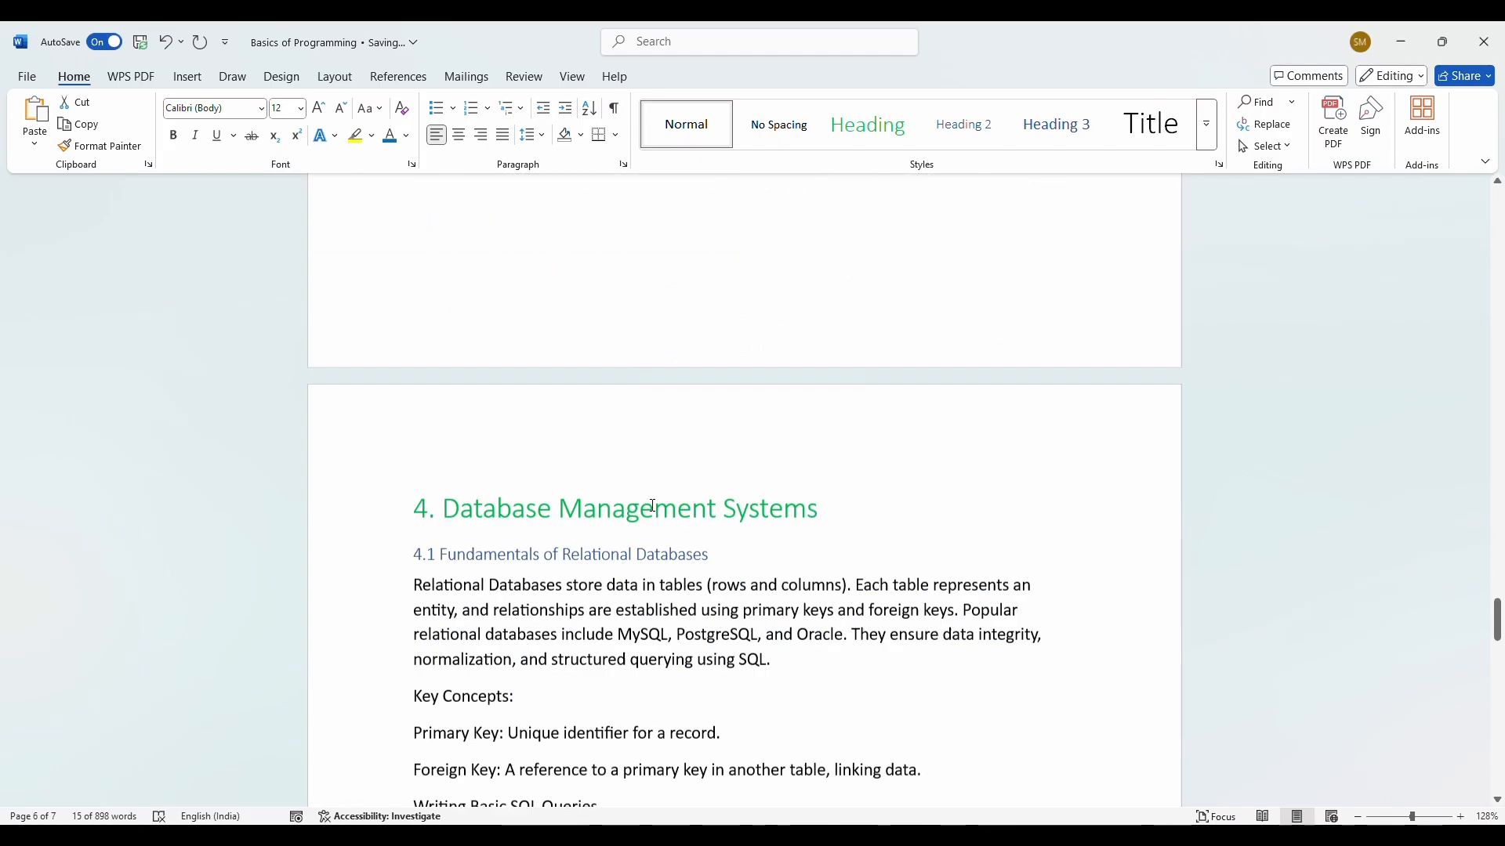
Step: Copy the Python code's formatting with Format Painter onto the SQL block, CopyEdit through the CRUD operations line
{"action": "scroll", "coordinate": [657, 505], "scroll_direction": "up", "scroll_amount": 5}
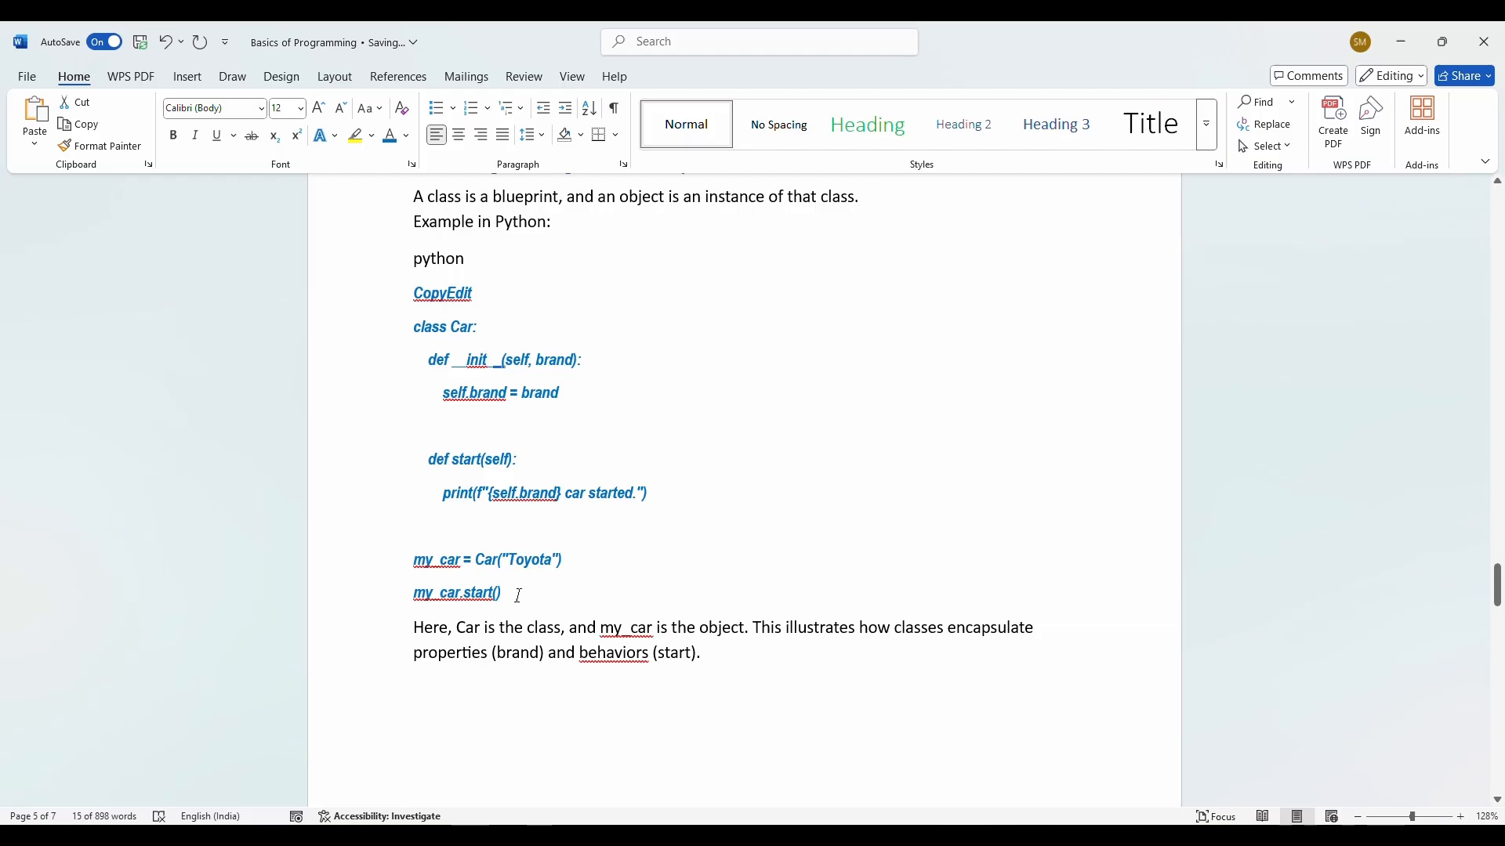
{"action": "left_click_drag", "start_coordinate": [511, 596], "coordinate": [397, 296]}
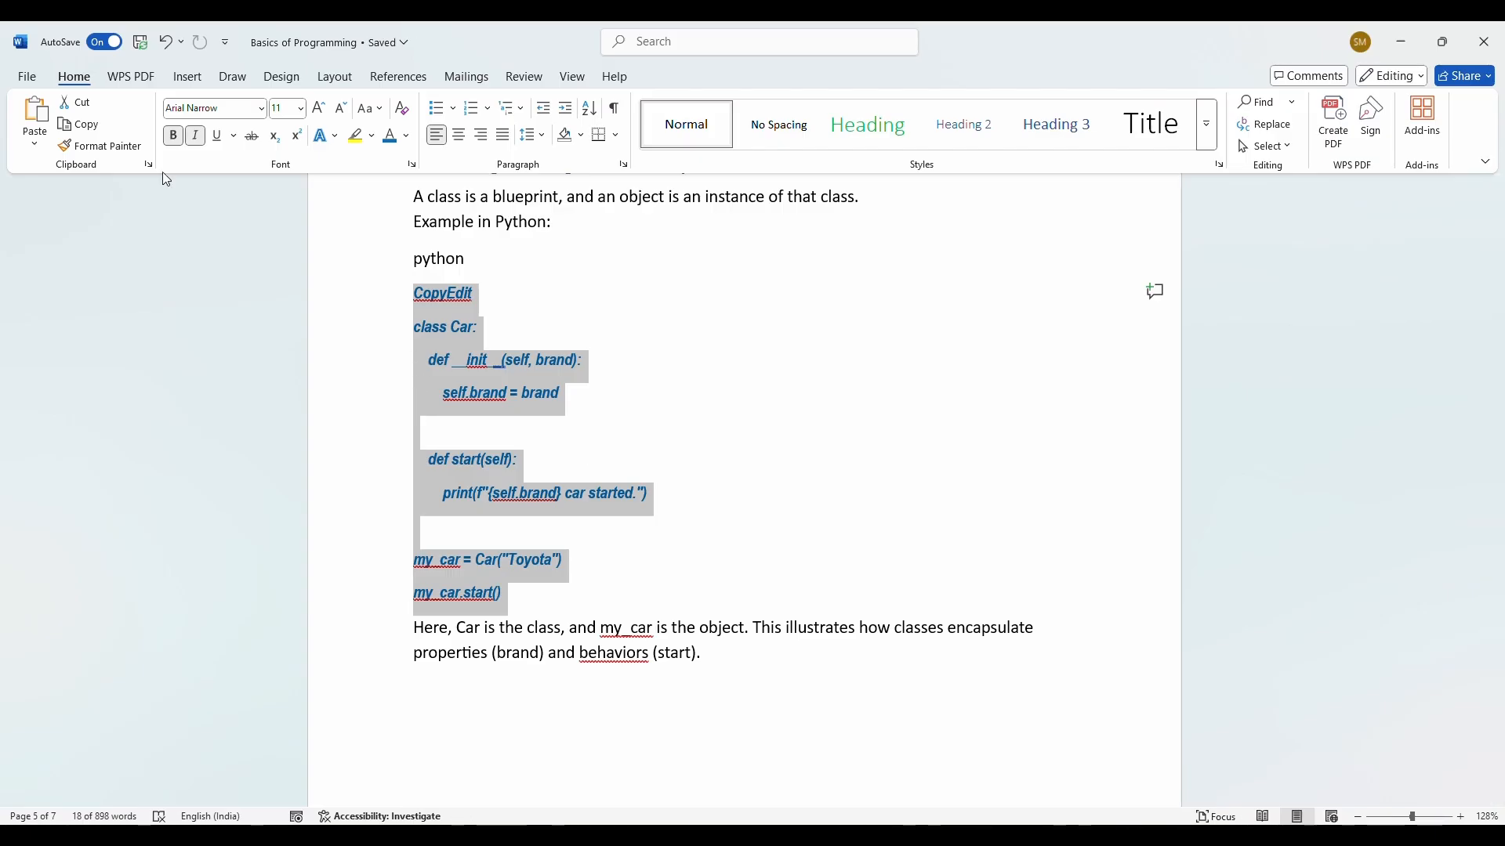
{"action": "left_click", "coordinate": [101, 147]}
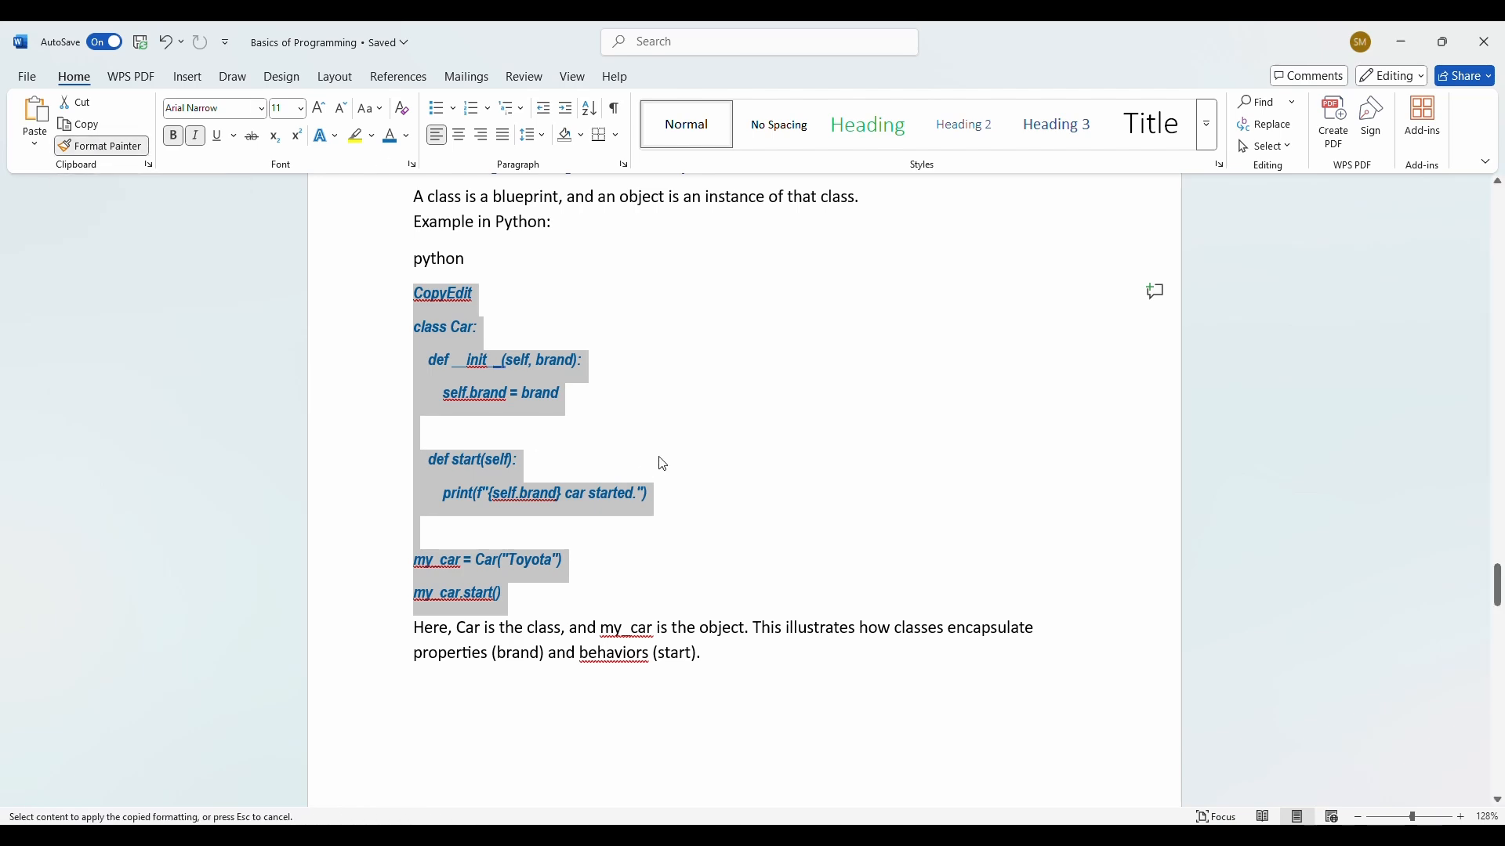
{"action": "scroll", "coordinate": [665, 404], "scroll_direction": "down", "scroll_amount": 8}
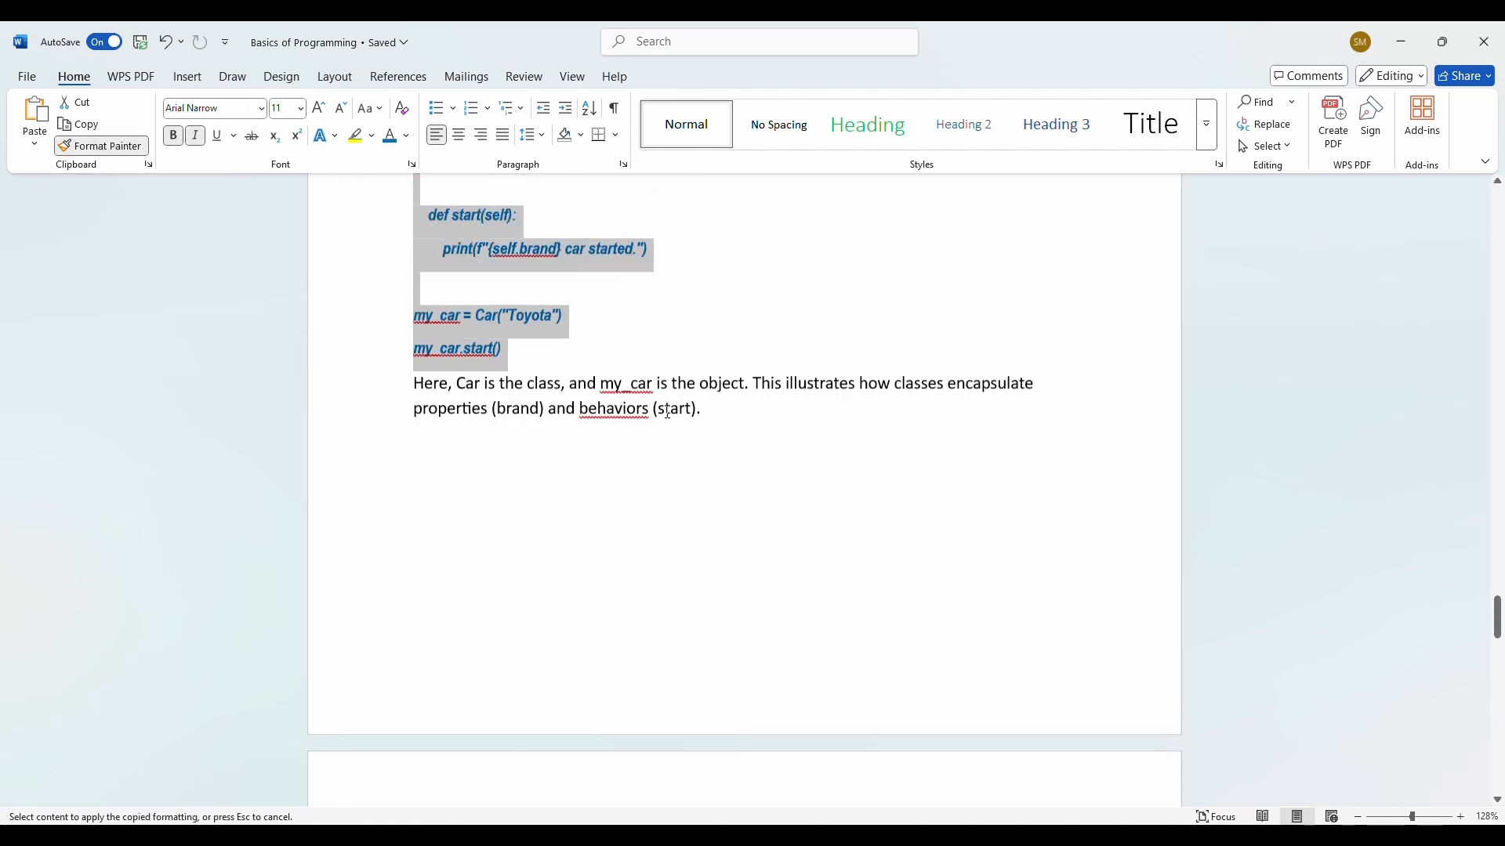
{"action": "scroll", "coordinate": [661, 412], "scroll_direction": "down", "scroll_amount": 6}
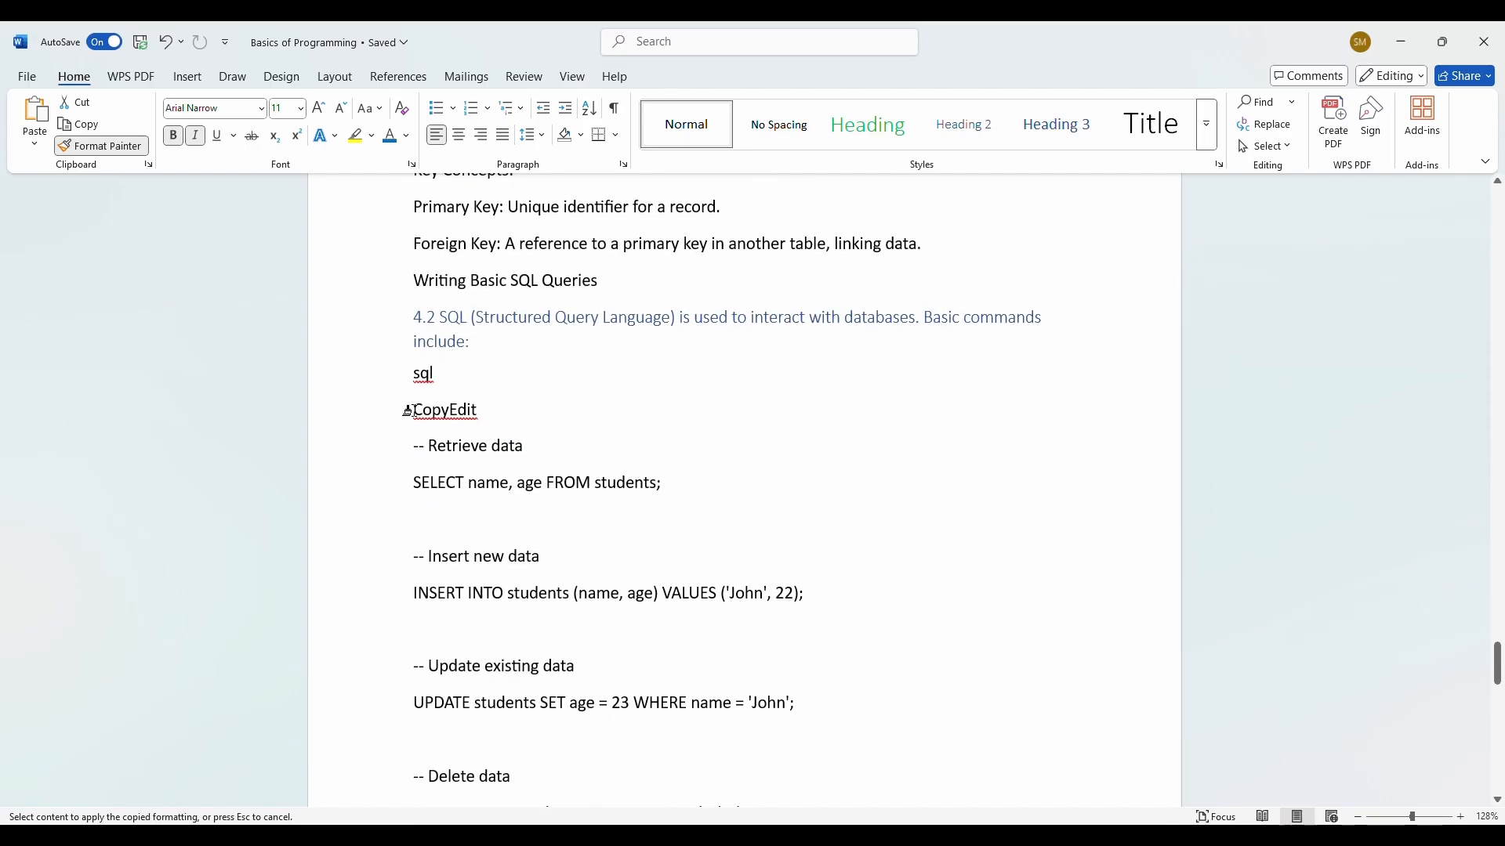
{"action": "mouse_move", "coordinate": [407, 411]}
{"action": "left_mouse_down"}
{"action": "mouse_move", "coordinate": [514, 816]}
{"action": "mouse_move", "coordinate": [541, 715]}
{"action": "mouse_move", "coordinate": [604, 753]}
{"action": "mouse_move", "coordinate": [649, 757]}
{"action": "mouse_move", "coordinate": [987, 598]}
{"action": "mouse_move", "coordinate": [950, 585]}
{"action": "left_mouse_up"}
{"action": "scroll", "coordinate": [770, 544], "scroll_direction": "up", "scroll_amount": 3}
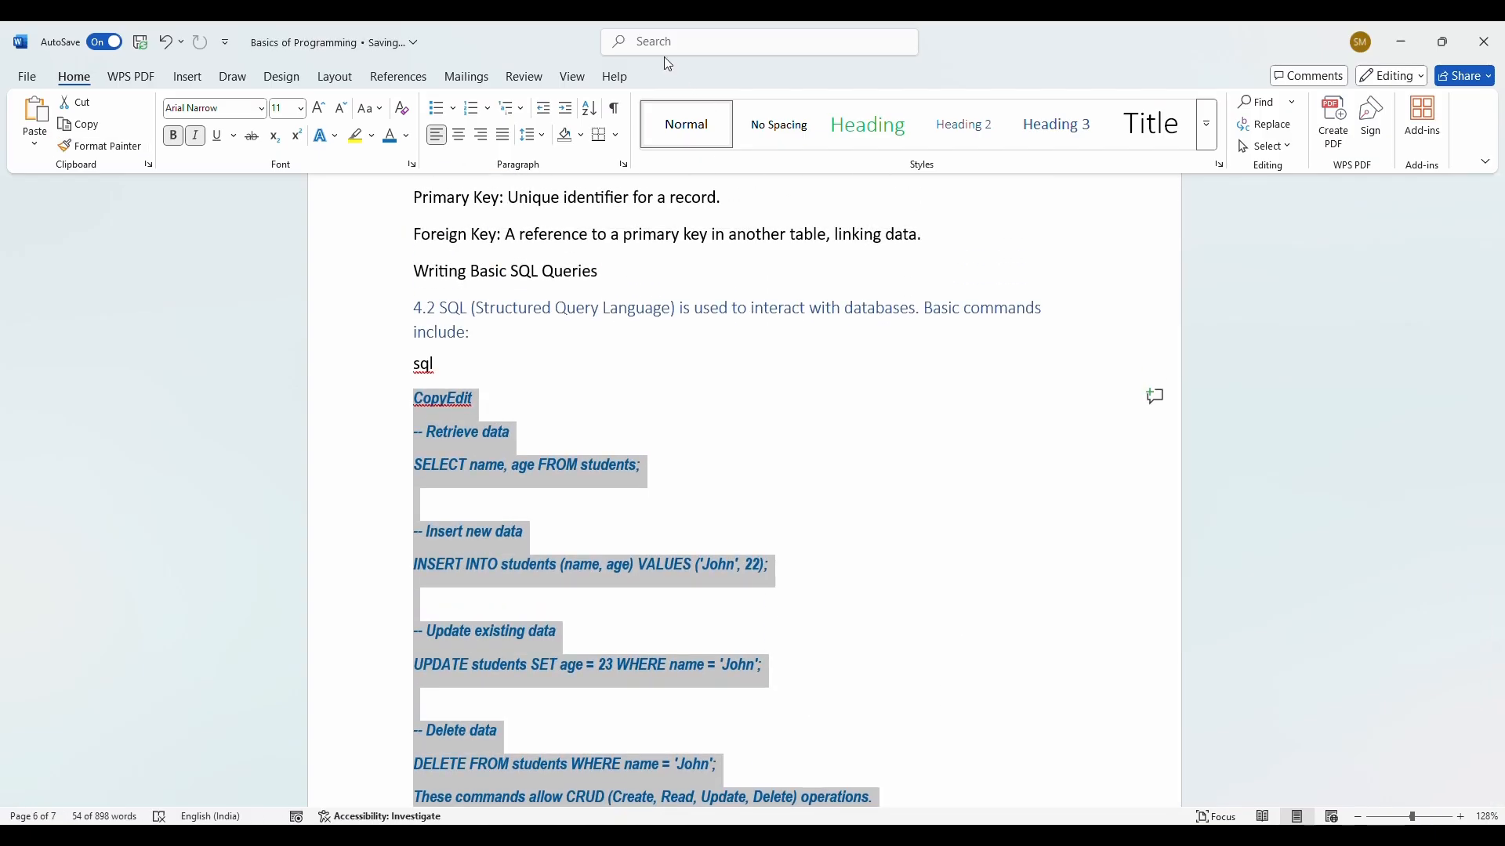
{"action": "scroll", "coordinate": [615, 445], "scroll_direction": "down", "scroll_amount": 1}
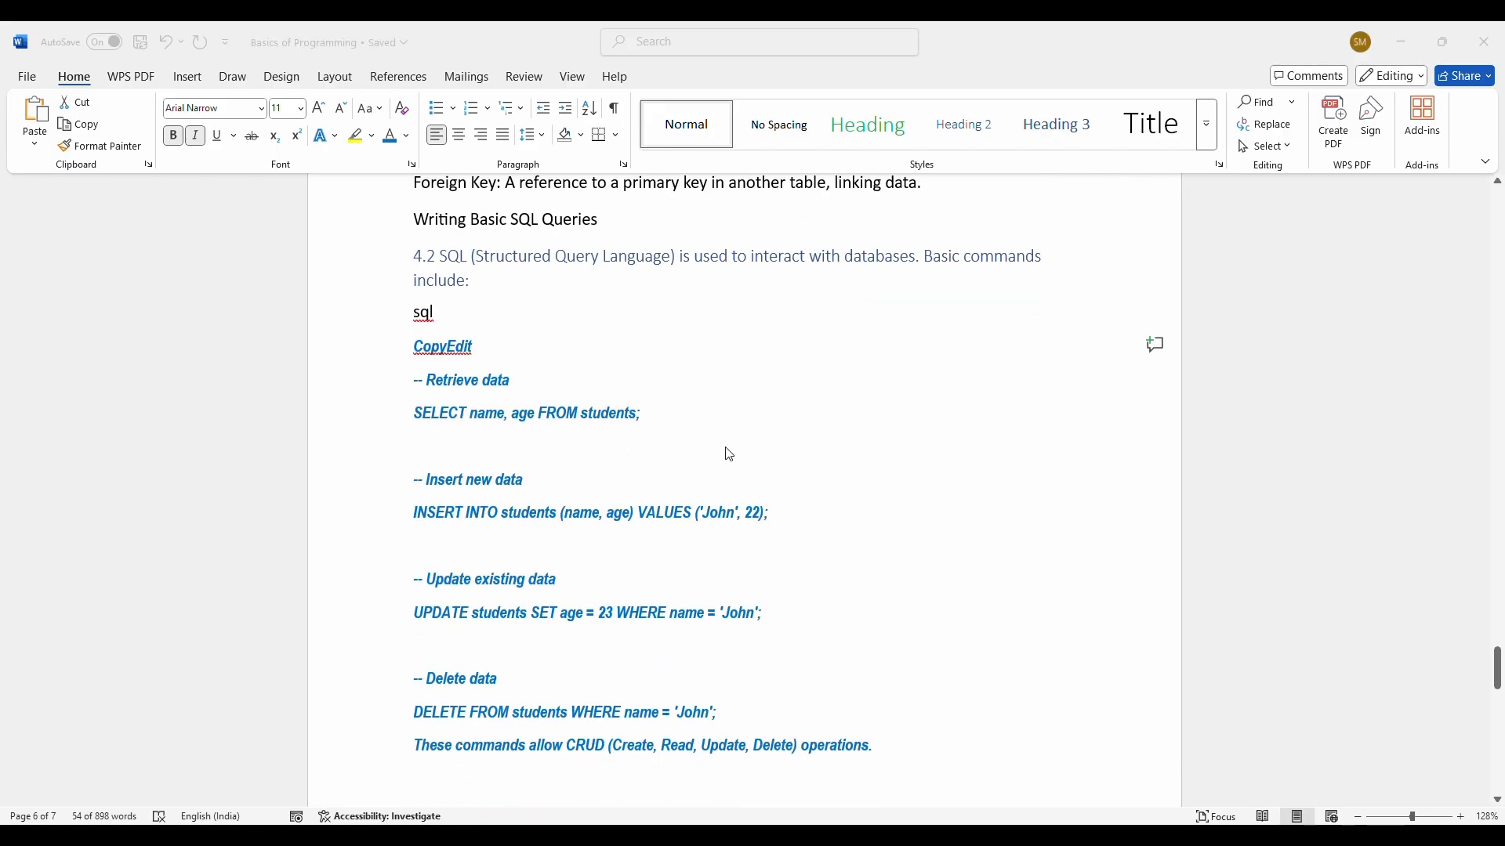
{"action": "scroll", "coordinate": [689, 441], "scroll_direction": "down", "scroll_amount": 10}
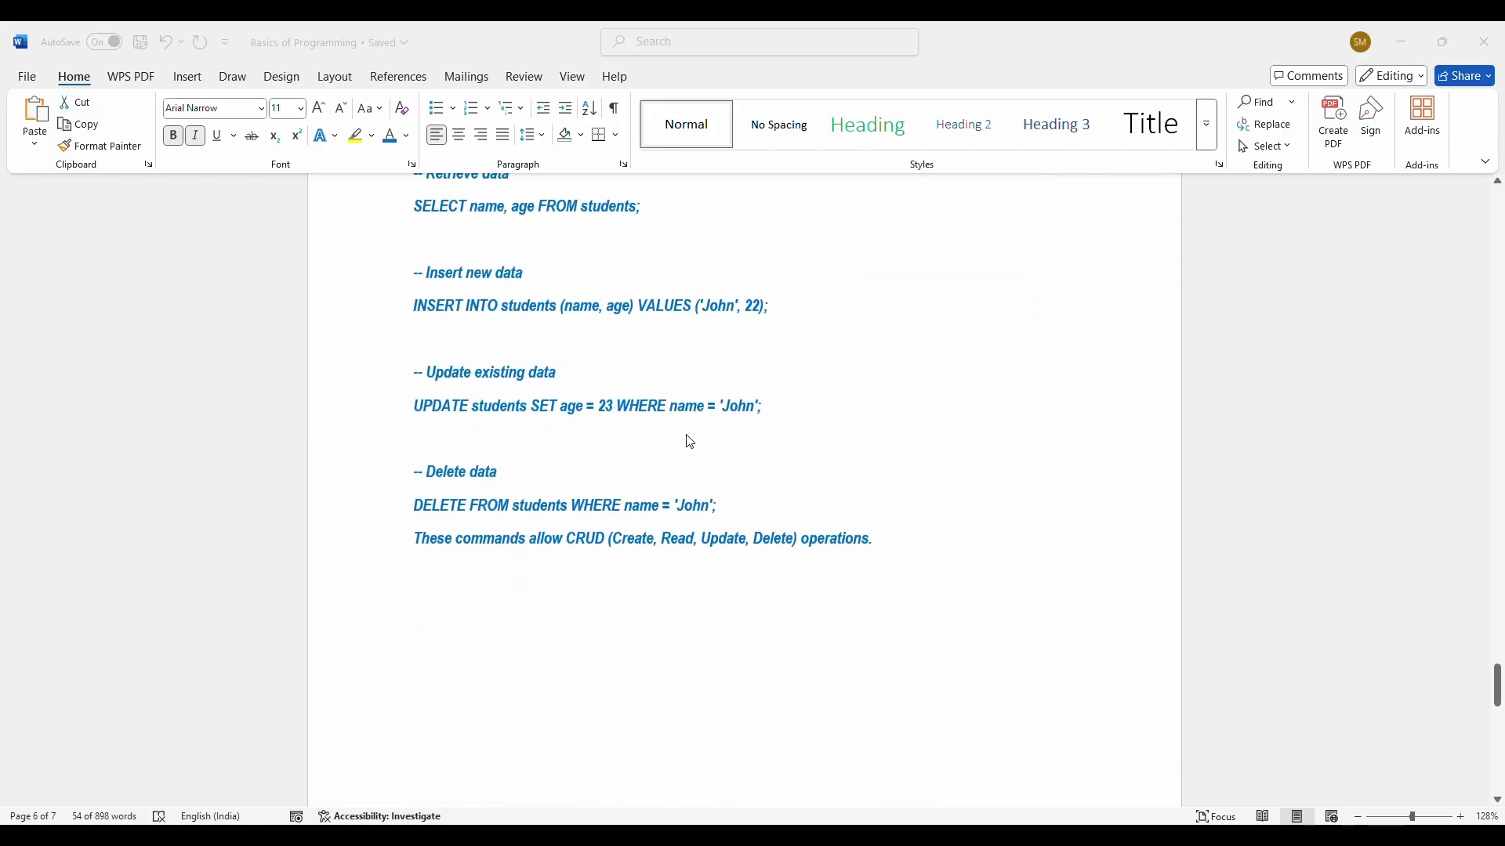
{"action": "scroll", "coordinate": [689, 441], "scroll_direction": "down", "scroll_amount": 4}
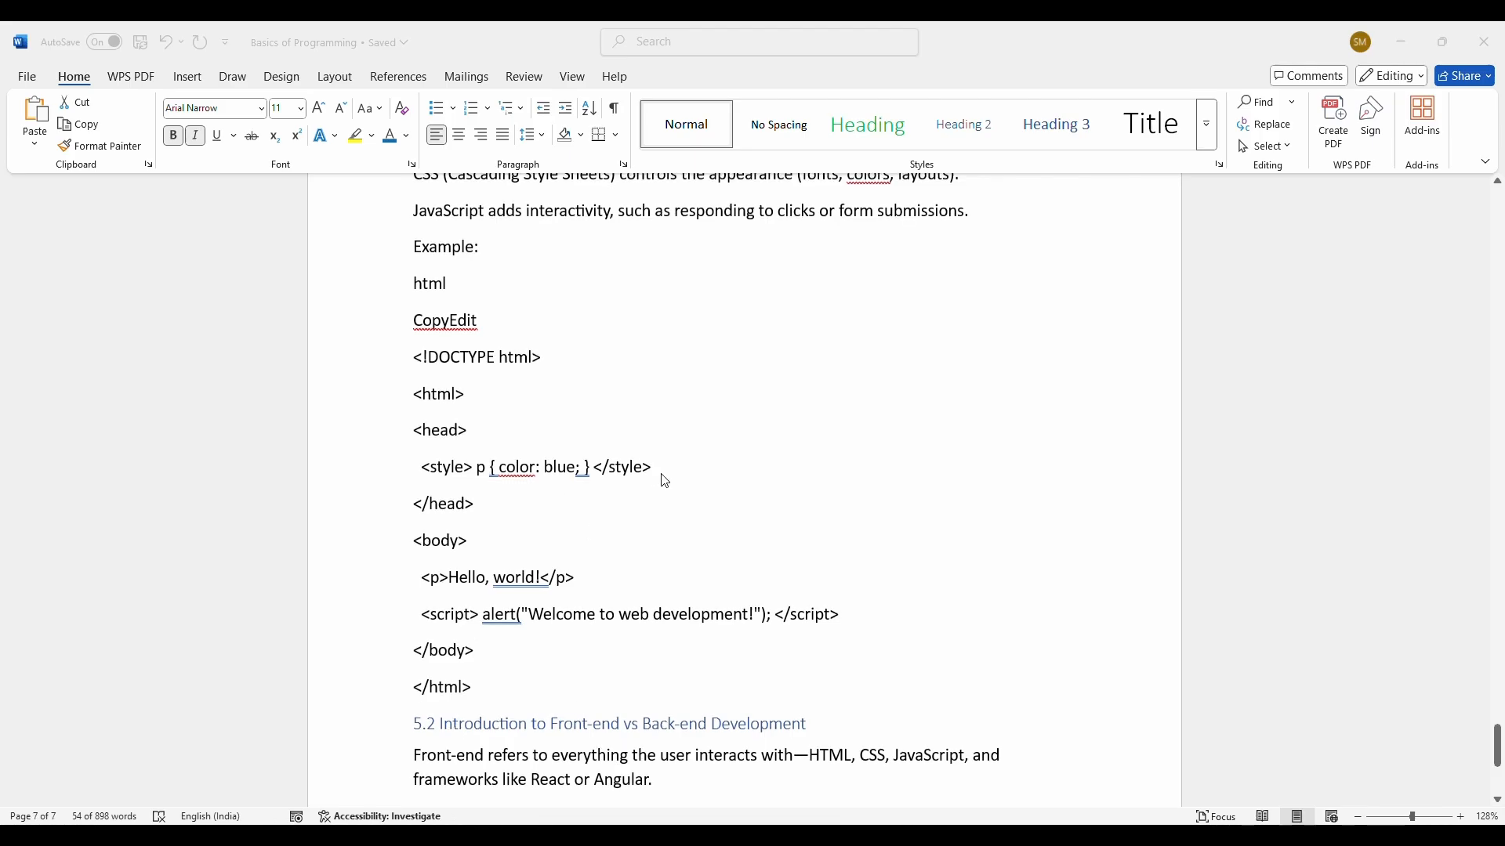
{"action": "scroll", "coordinate": [664, 481], "scroll_direction": "up", "scroll_amount": 12}
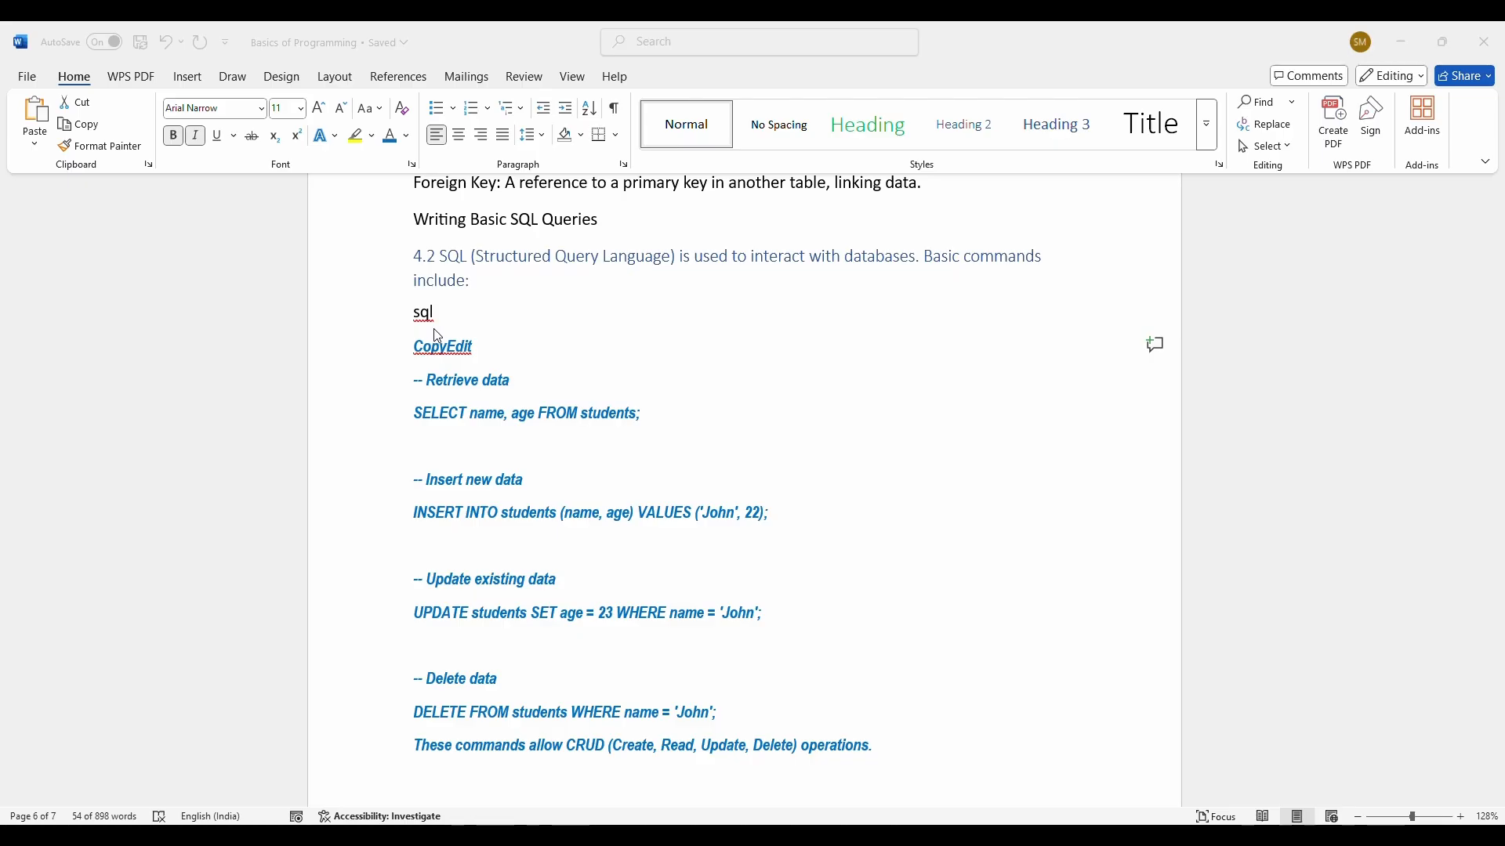
{"action": "scroll", "coordinate": [609, 392], "scroll_direction": "up", "scroll_amount": 12}
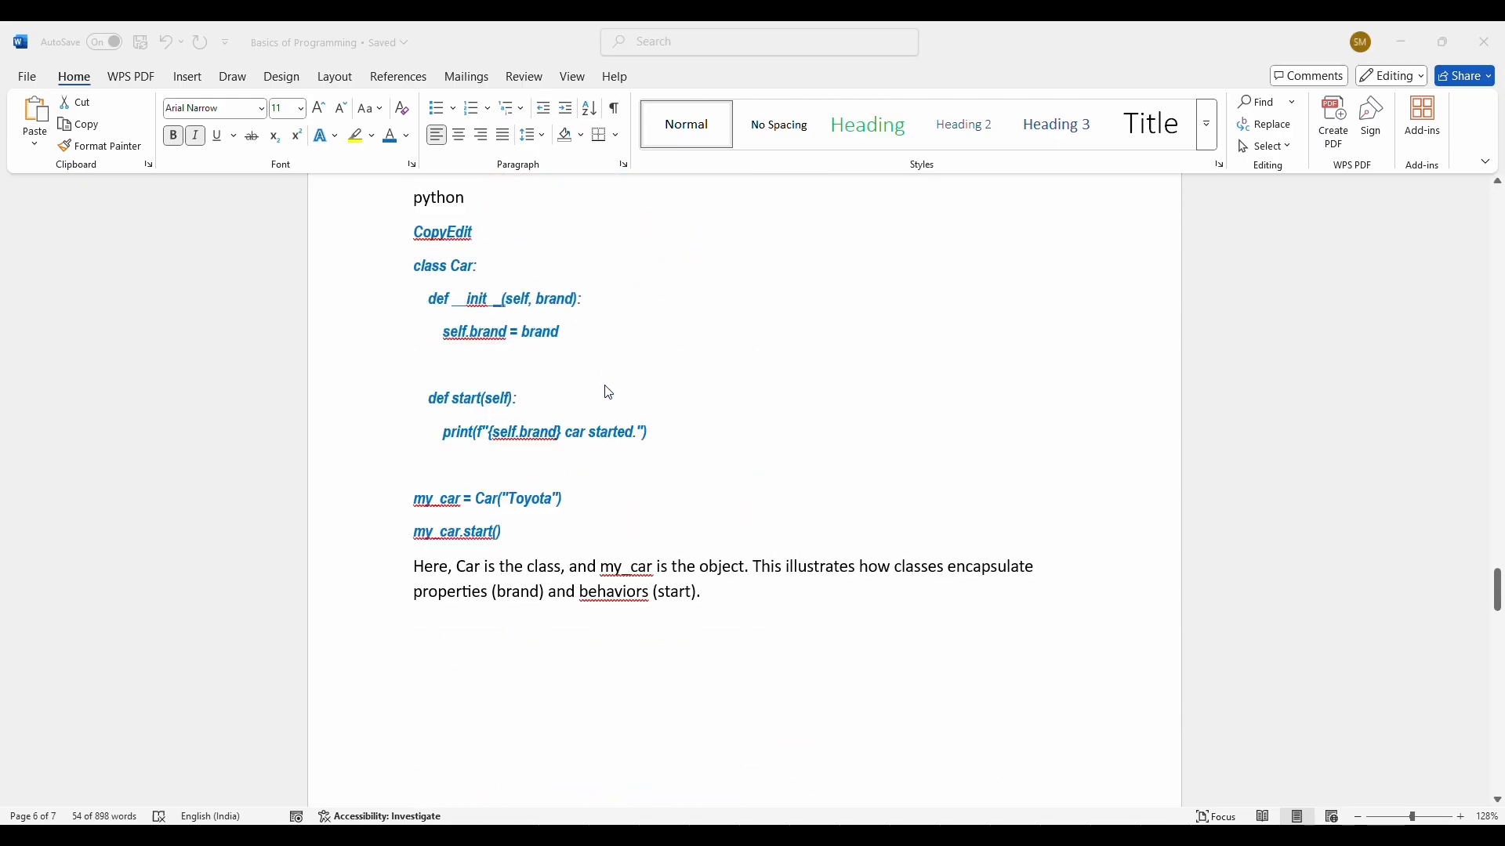
{"action": "scroll", "coordinate": [475, 378], "scroll_direction": "down", "scroll_amount": 12}
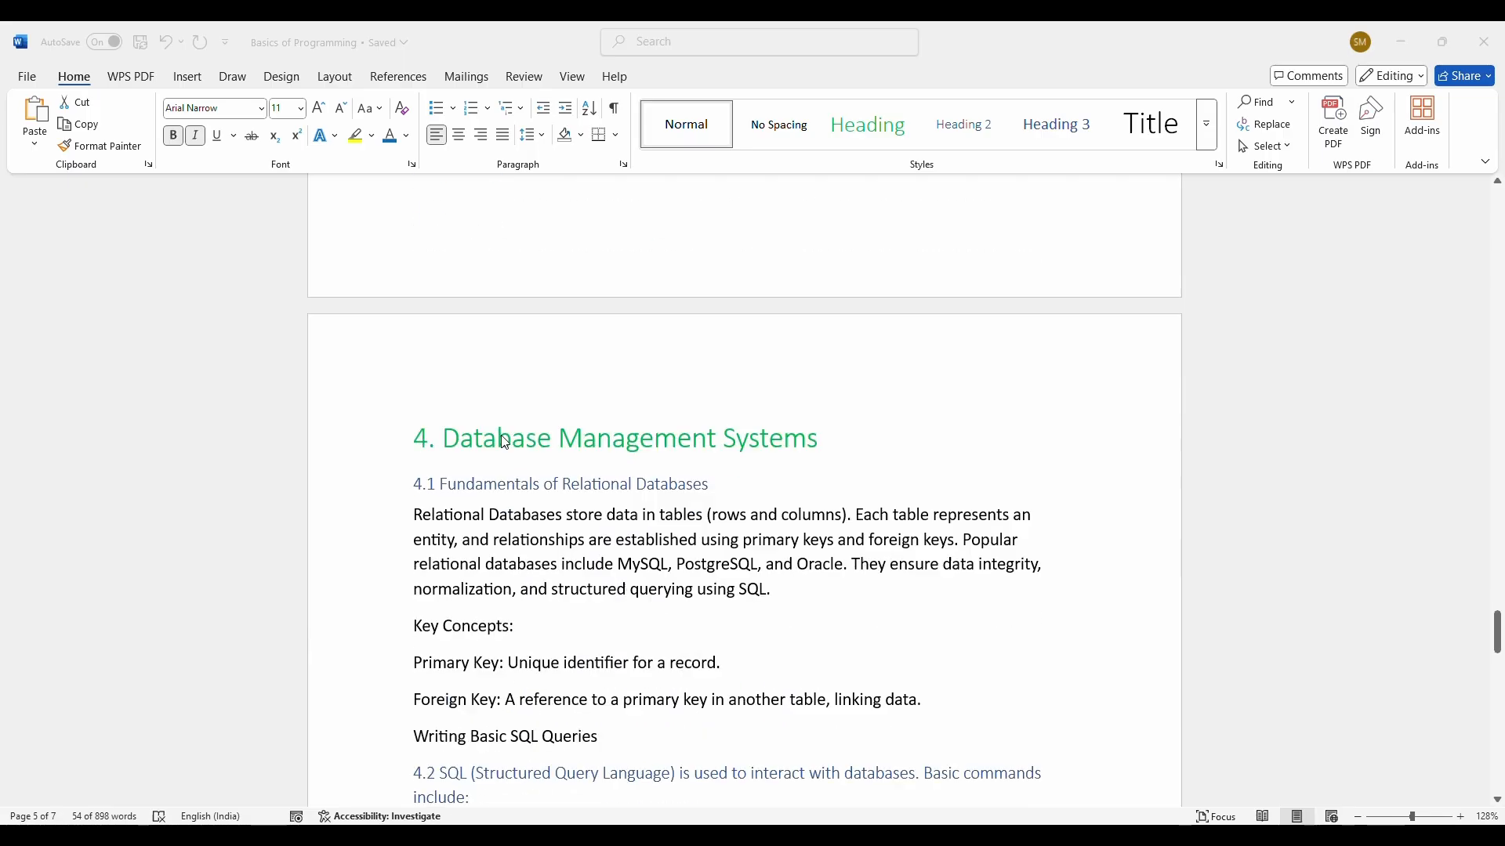
{"action": "scroll", "coordinate": [593, 715], "scroll_direction": "down", "scroll_amount": 15}
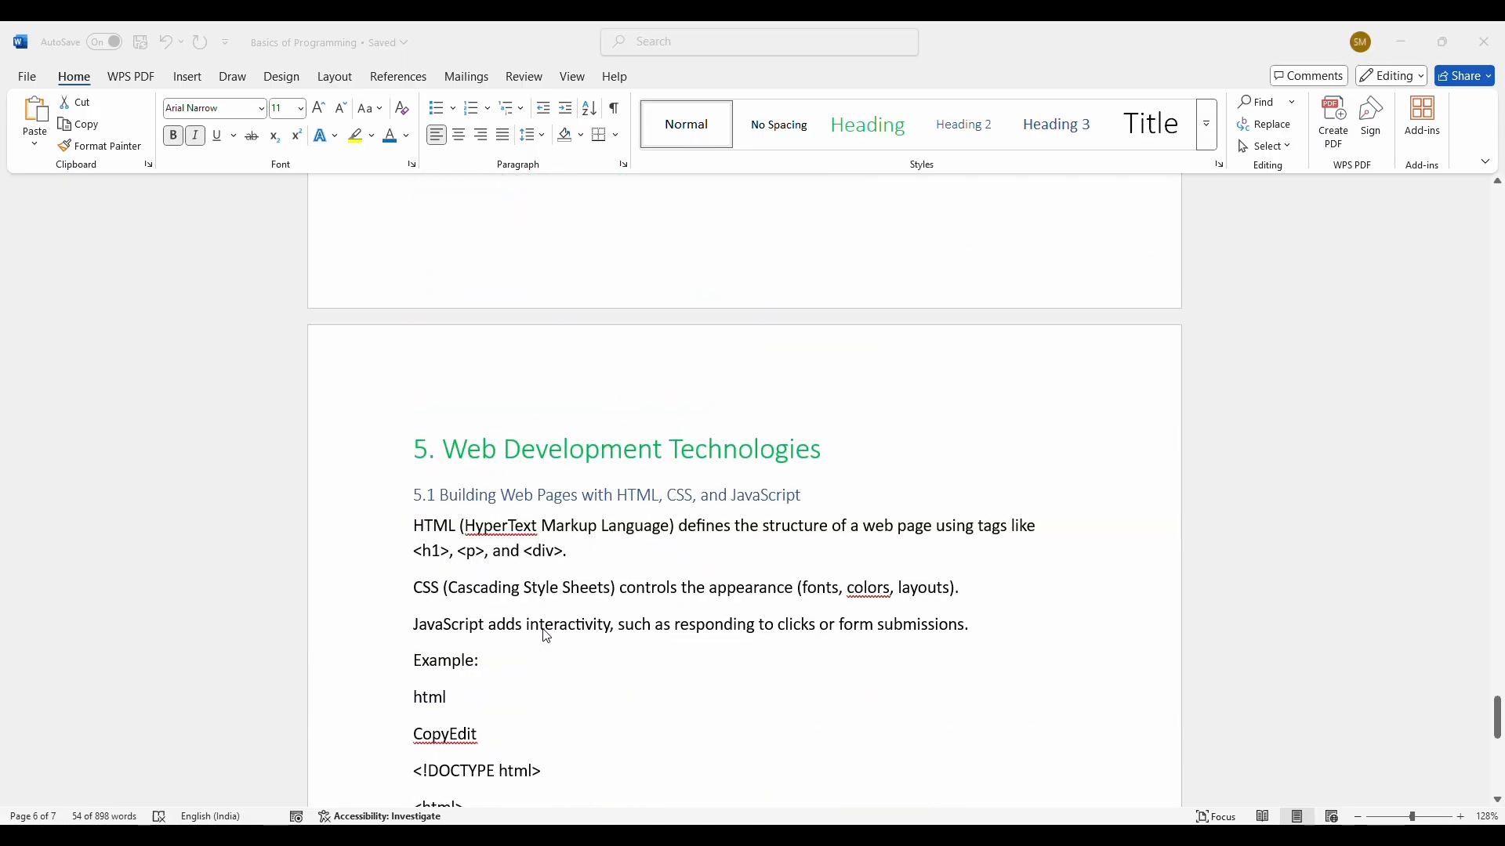
{"action": "scroll", "coordinate": [420, 398], "scroll_direction": "up", "scroll_amount": 2}
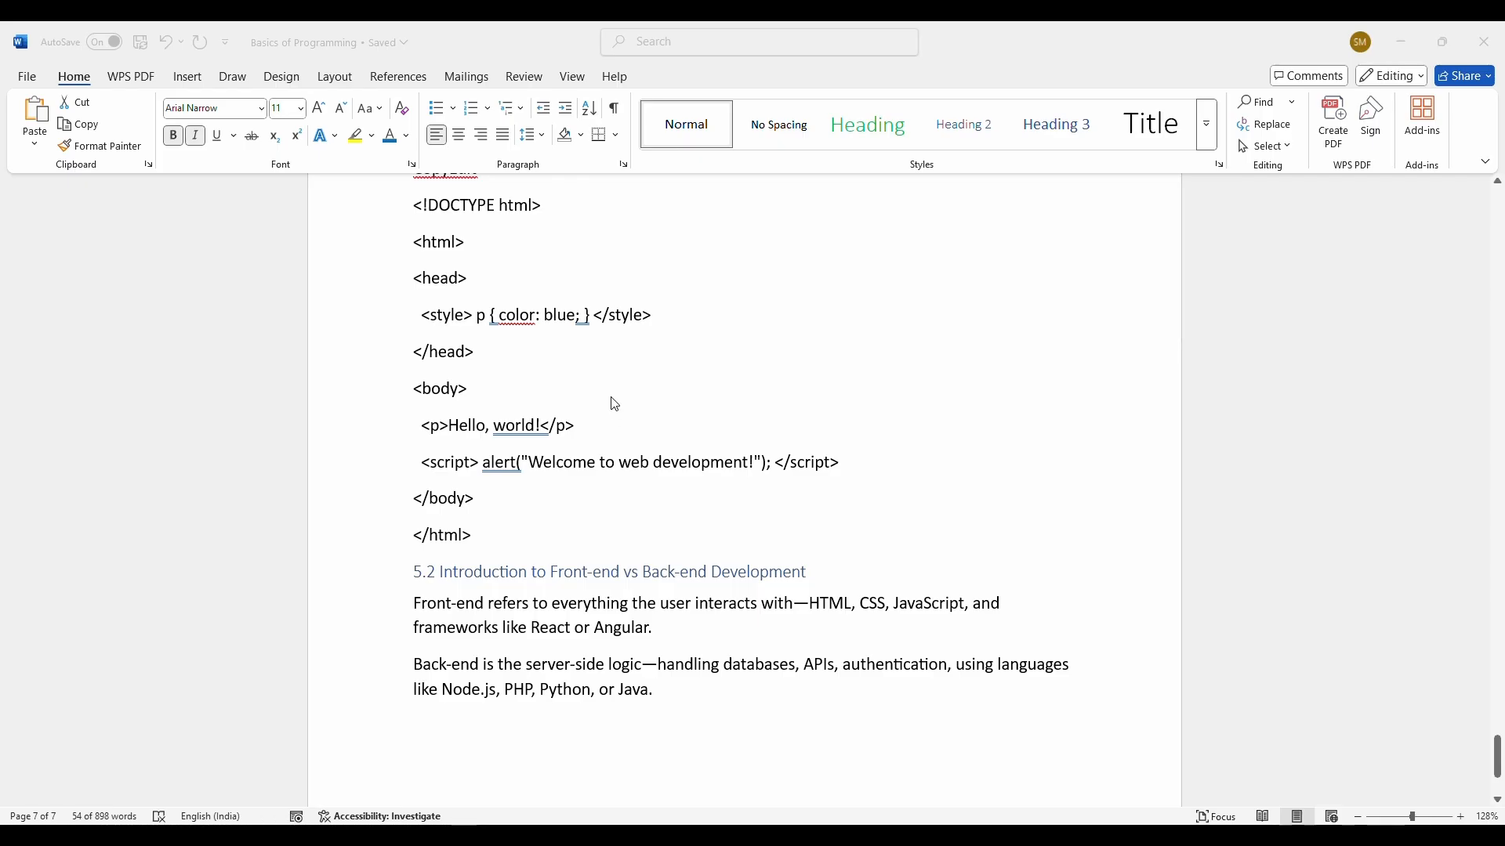
{"action": "scroll", "coordinate": [595, 269], "scroll_direction": "up", "scroll_amount": 12}
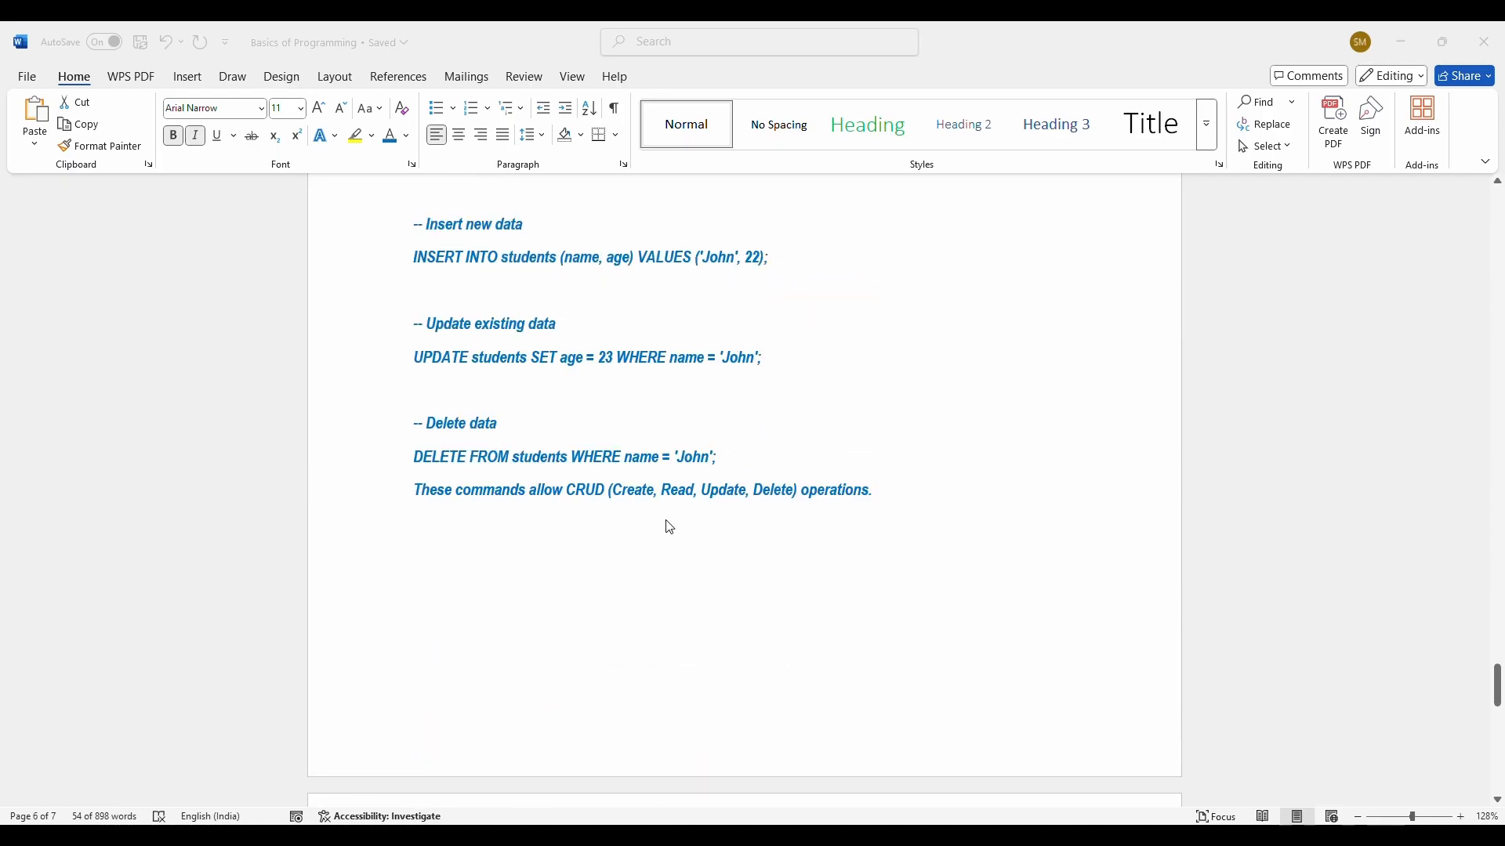
{"action": "scroll", "coordinate": [666, 337], "scroll_direction": "up", "scroll_amount": 5}
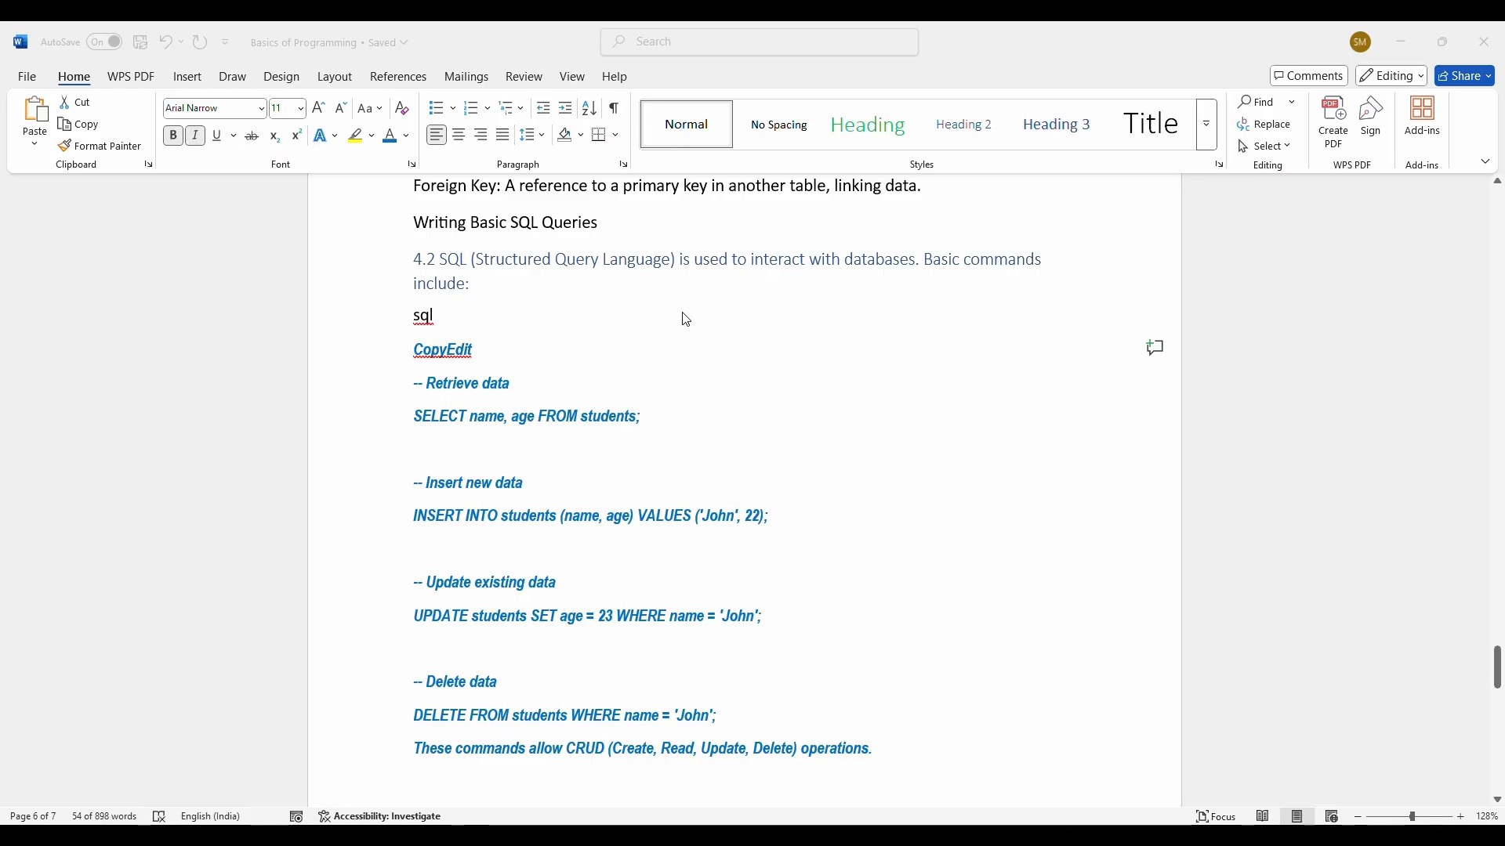
Step: Undo the restyling of the SQL block
{"action": "left_click", "coordinate": [665, 54]}
{"action": "key", "text": "ctrl+z"}
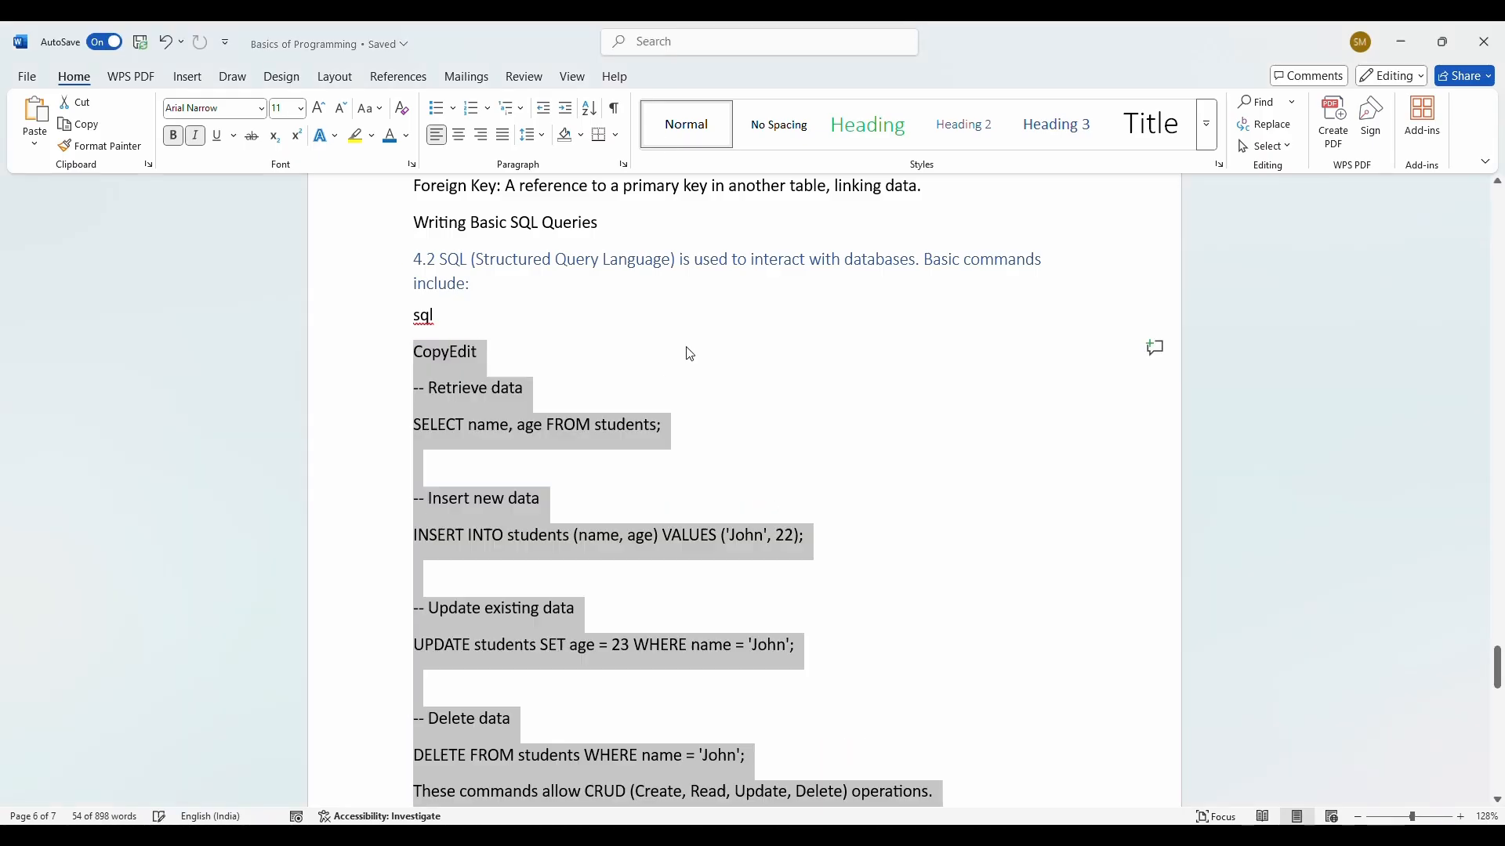
{"action": "scroll", "coordinate": [577, 322], "scroll_direction": "up", "scroll_amount": 14}
{"action": "scroll", "coordinate": [578, 322], "scroll_direction": "up", "scroll_amount": 6}
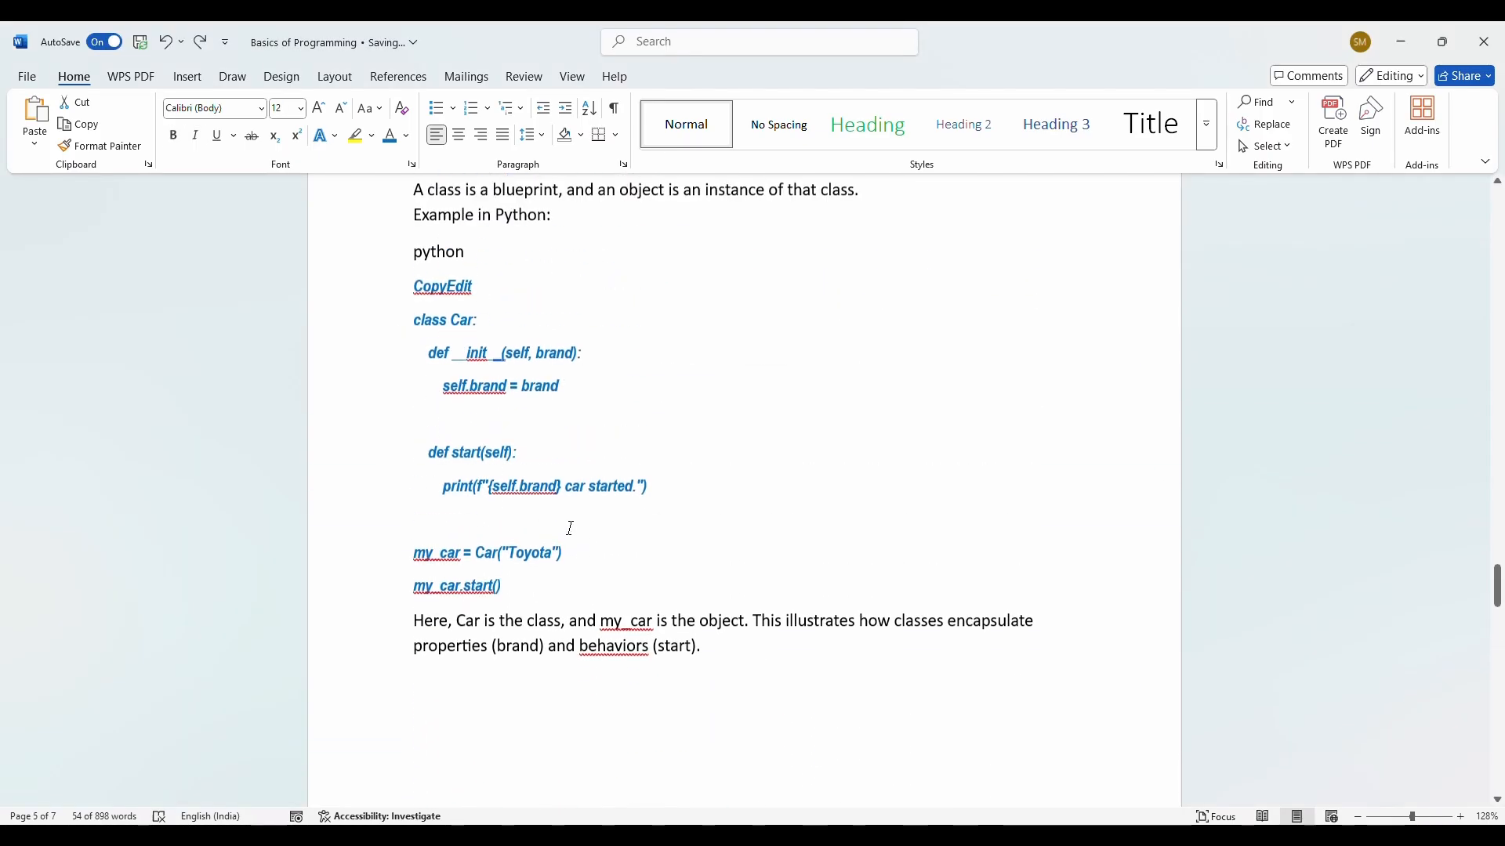
Step: Lock Format Painter on the Python code's formatting and repaint the SQL lines from CopyEdit
{"action": "left_click_drag", "start_coordinate": [561, 588], "coordinate": [379, 317]}
{"action": "left_click", "coordinate": [367, 289], "text": "shift"}
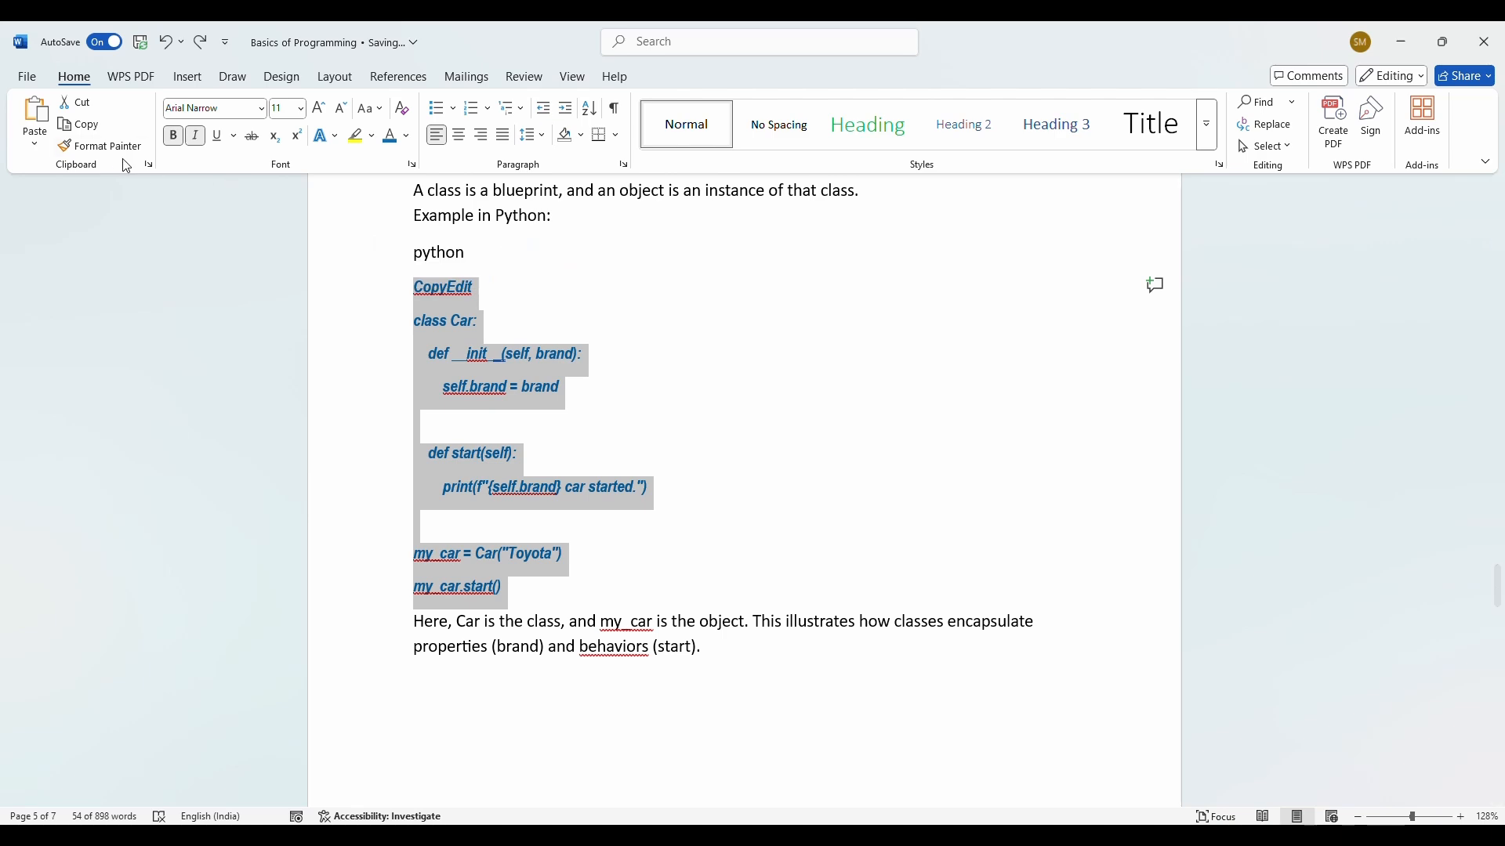
{"action": "left_click", "coordinate": [118, 149]}
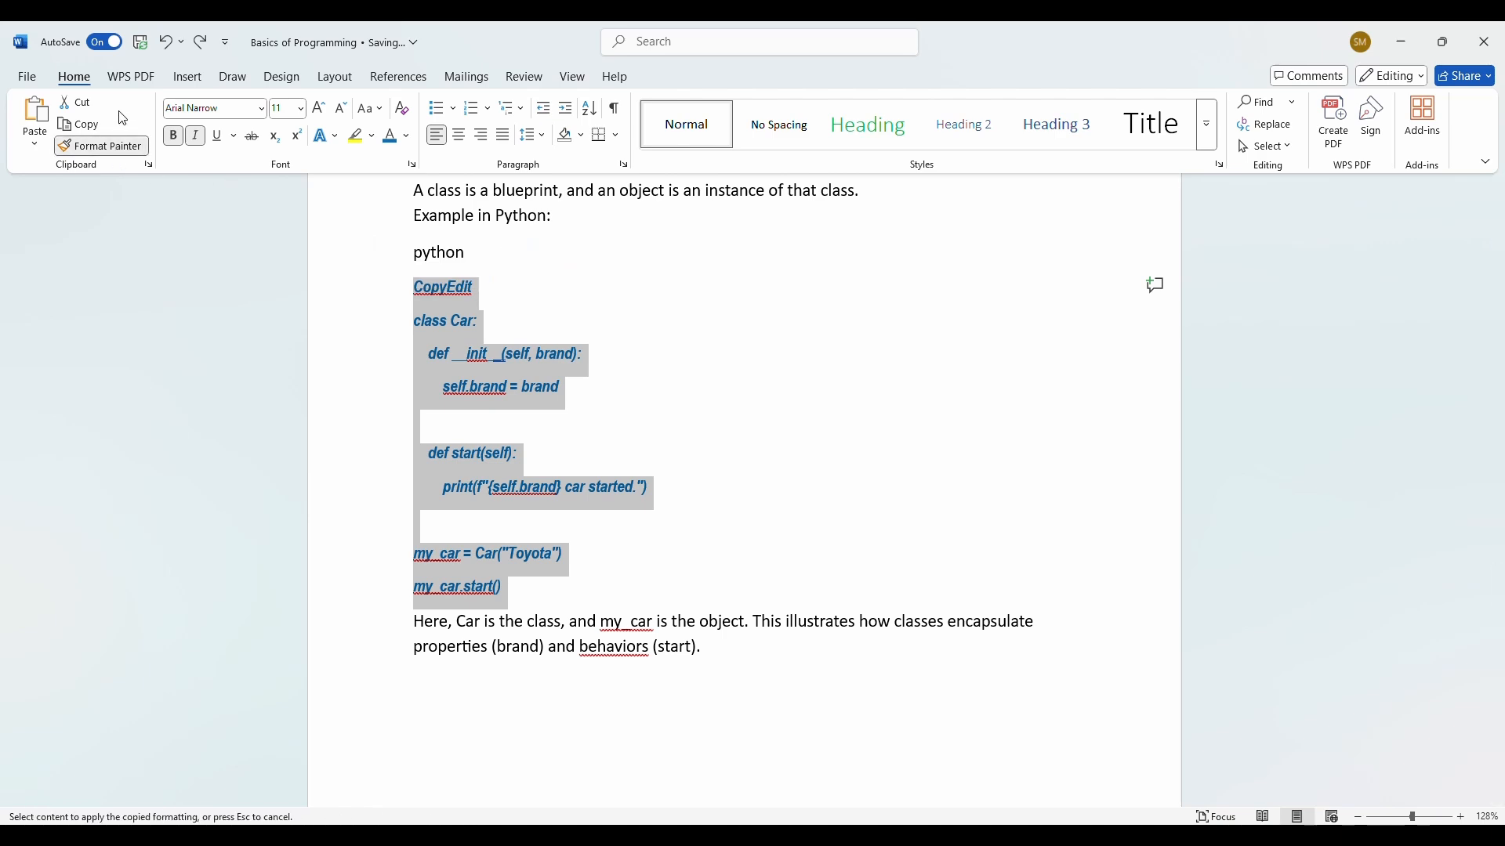
{"action": "scroll", "coordinate": [633, 453], "scroll_direction": "down", "scroll_amount": 1}
{"action": "scroll", "coordinate": [633, 457], "scroll_direction": "down", "scroll_amount": 15}
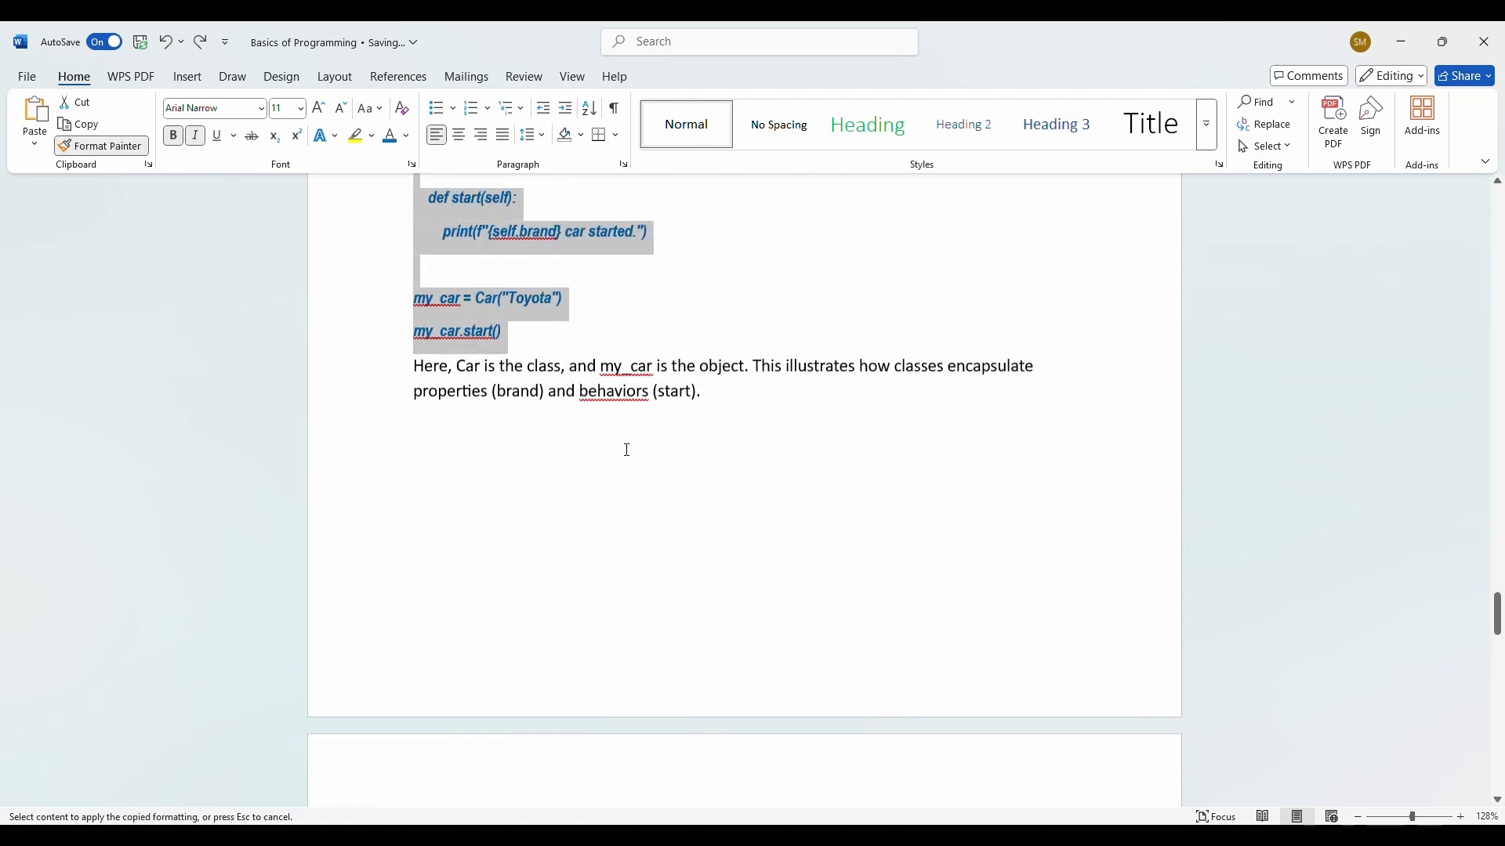
{"action": "scroll", "coordinate": [421, 524], "scroll_direction": "down", "scroll_amount": 2}
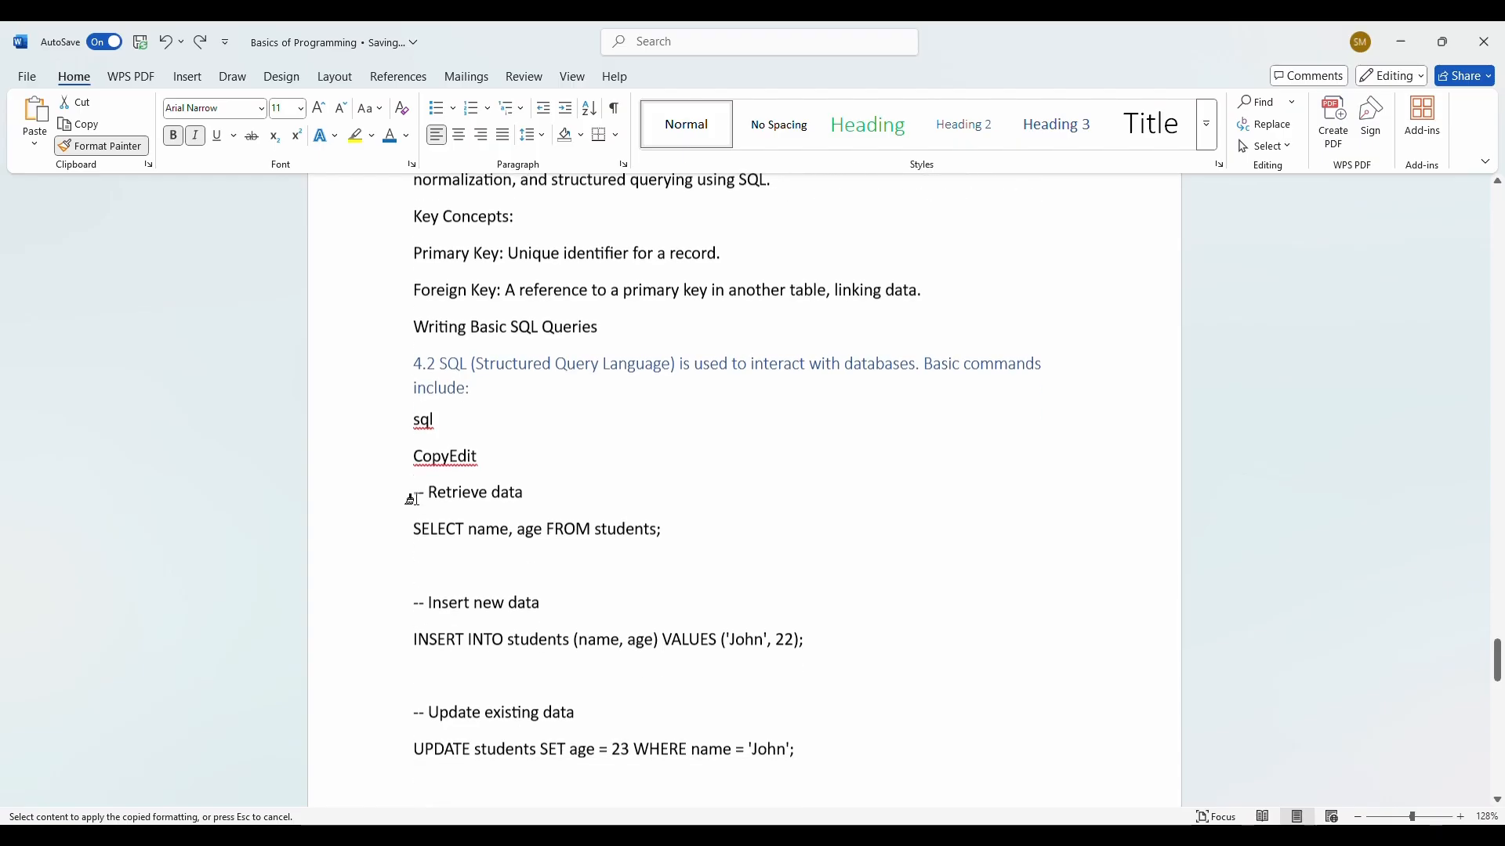
{"action": "mouse_move", "coordinate": [406, 449]}
{"action": "left_mouse_down"}
{"action": "mouse_move", "coordinate": [462, 559]}
{"action": "mouse_move", "coordinate": [497, 799]}
{"action": "mouse_move", "coordinate": [598, 766]}
{"action": "mouse_move", "coordinate": [594, 820]}
{"action": "mouse_move", "coordinate": [601, 802]}
{"action": "mouse_move", "coordinate": [933, 715]}
{"action": "left_mouse_up"}
{"action": "scroll", "coordinate": [750, 468], "scroll_direction": "down", "scroll_amount": 8}
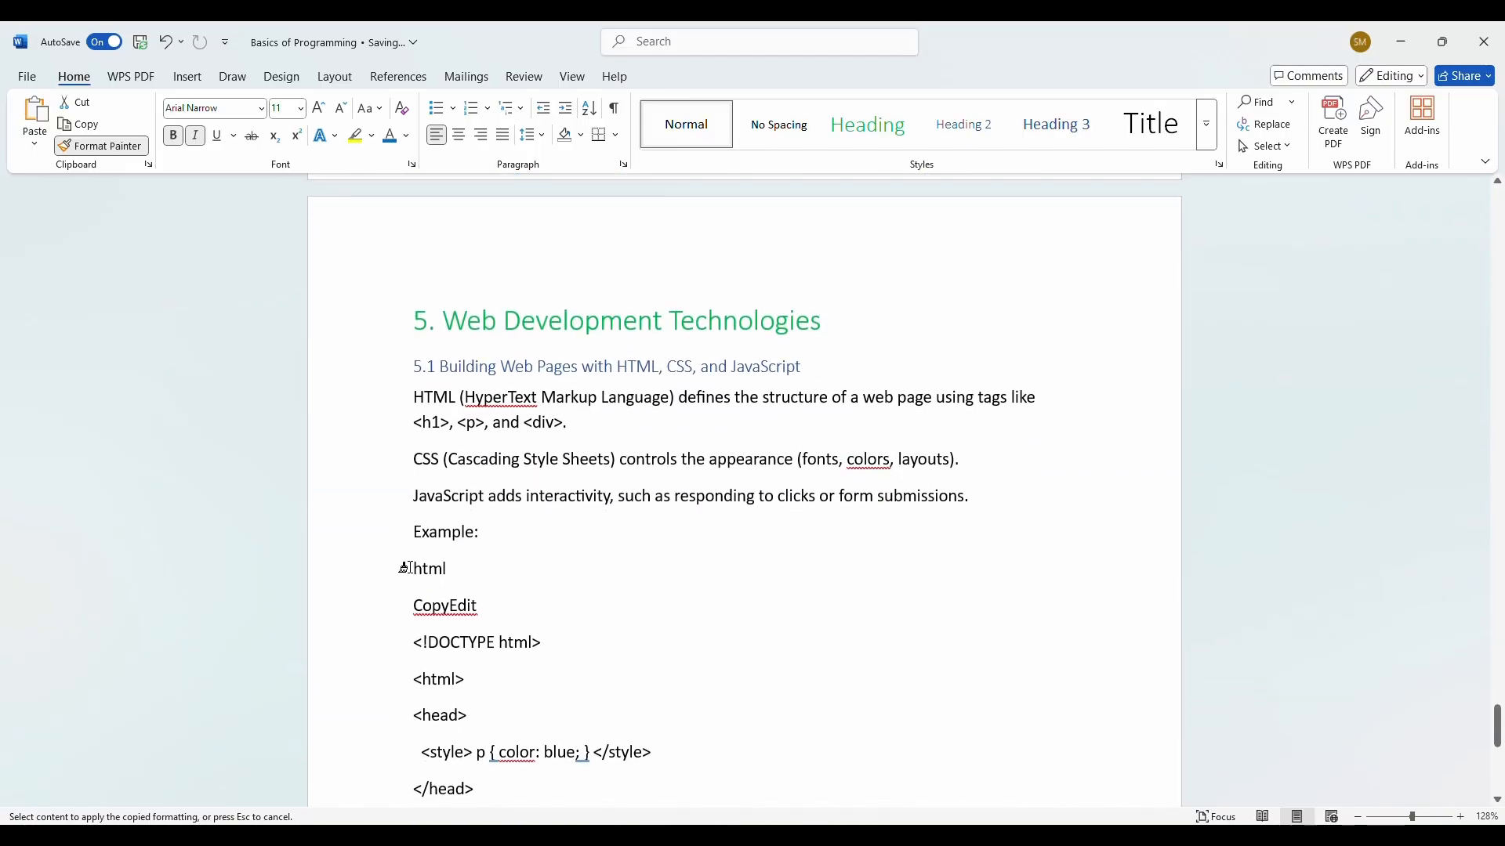
Step: Paint the code styling onto section 5.1's HTML example, from CopyEdit through its tags
{"action": "mouse_move", "coordinate": [410, 607]}
{"action": "left_mouse_down"}
{"action": "mouse_move", "coordinate": [455, 803]}
{"action": "mouse_move", "coordinate": [517, 820]}
{"action": "mouse_move", "coordinate": [588, 797]}
{"action": "mouse_move", "coordinate": [554, 579]}
{"action": "left_mouse_up"}
{"action": "scroll", "coordinate": [618, 447], "scroll_direction": "up", "scroll_amount": 4}
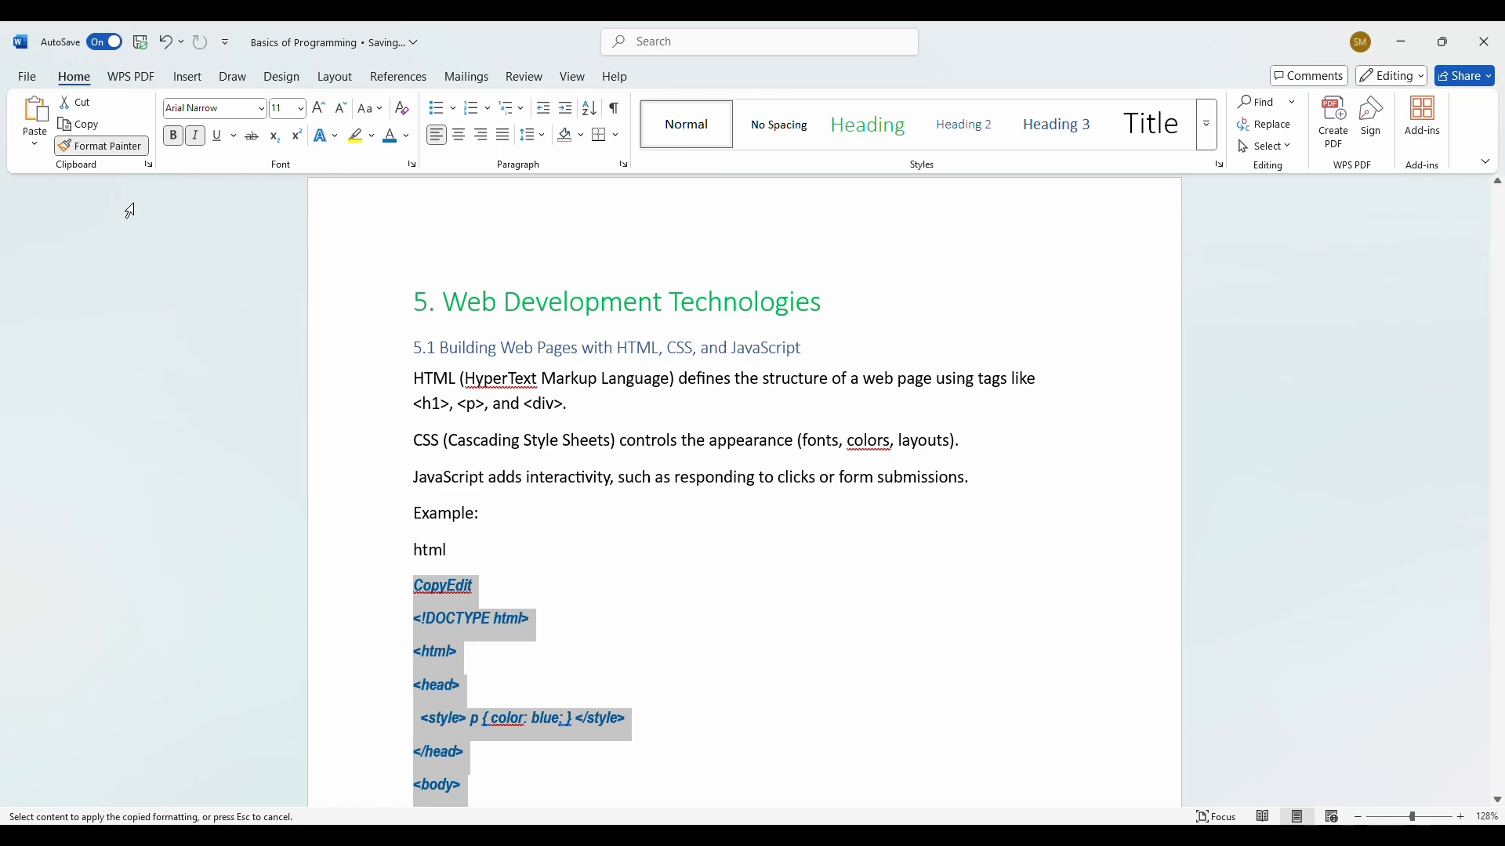
Step: Paint the code styling onto 'Markup Language', the CSS parenthetical and JavaScript sentence, then turn Format Painter off
{"action": "left_click_drag", "start_coordinate": [964, 469], "coordinate": [800, 435]}
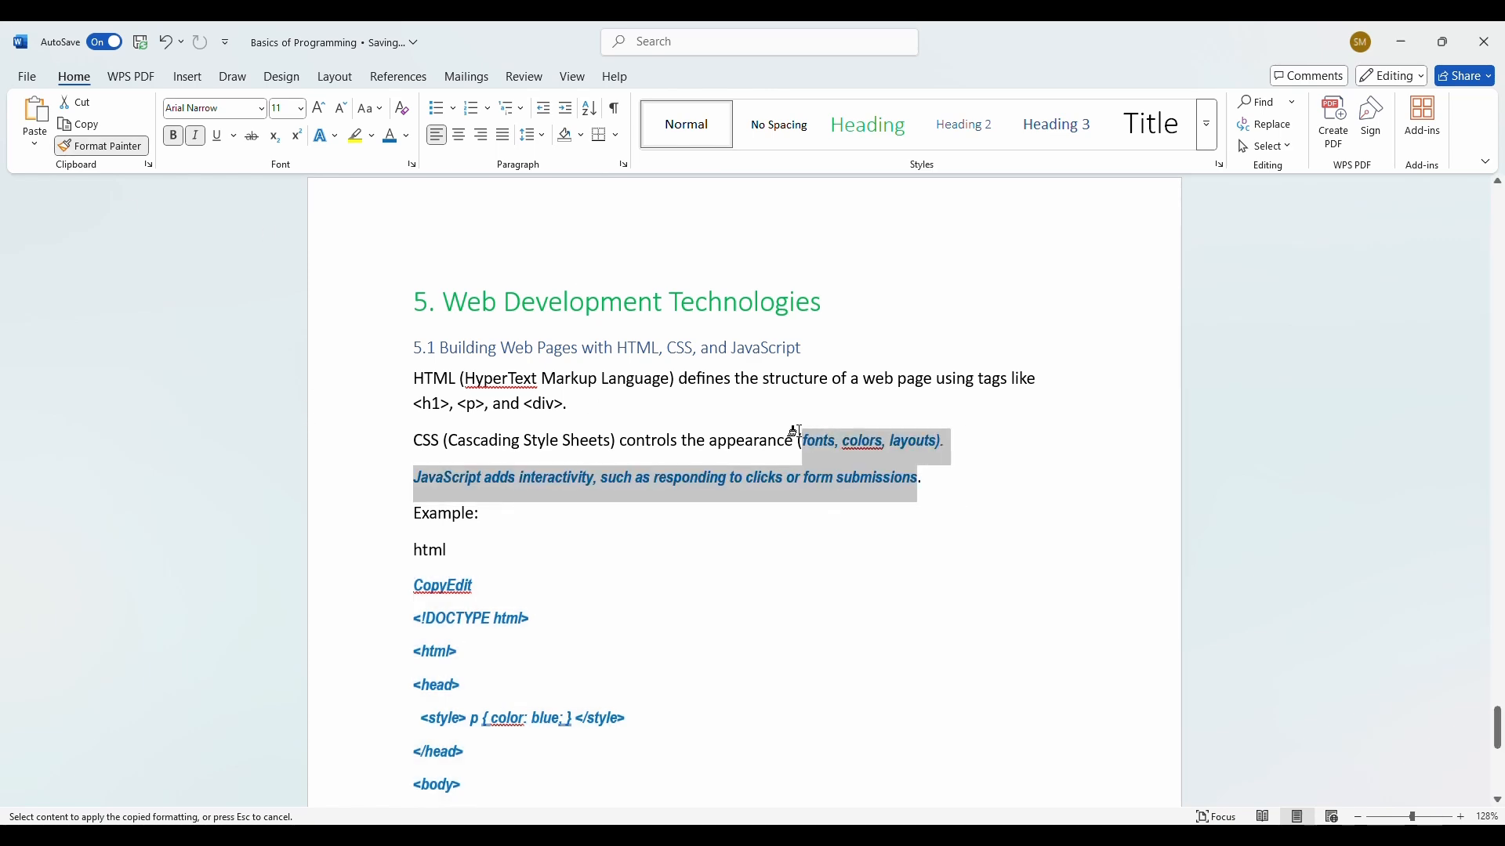
{"action": "left_click_drag", "start_coordinate": [655, 384], "coordinate": [542, 380]}
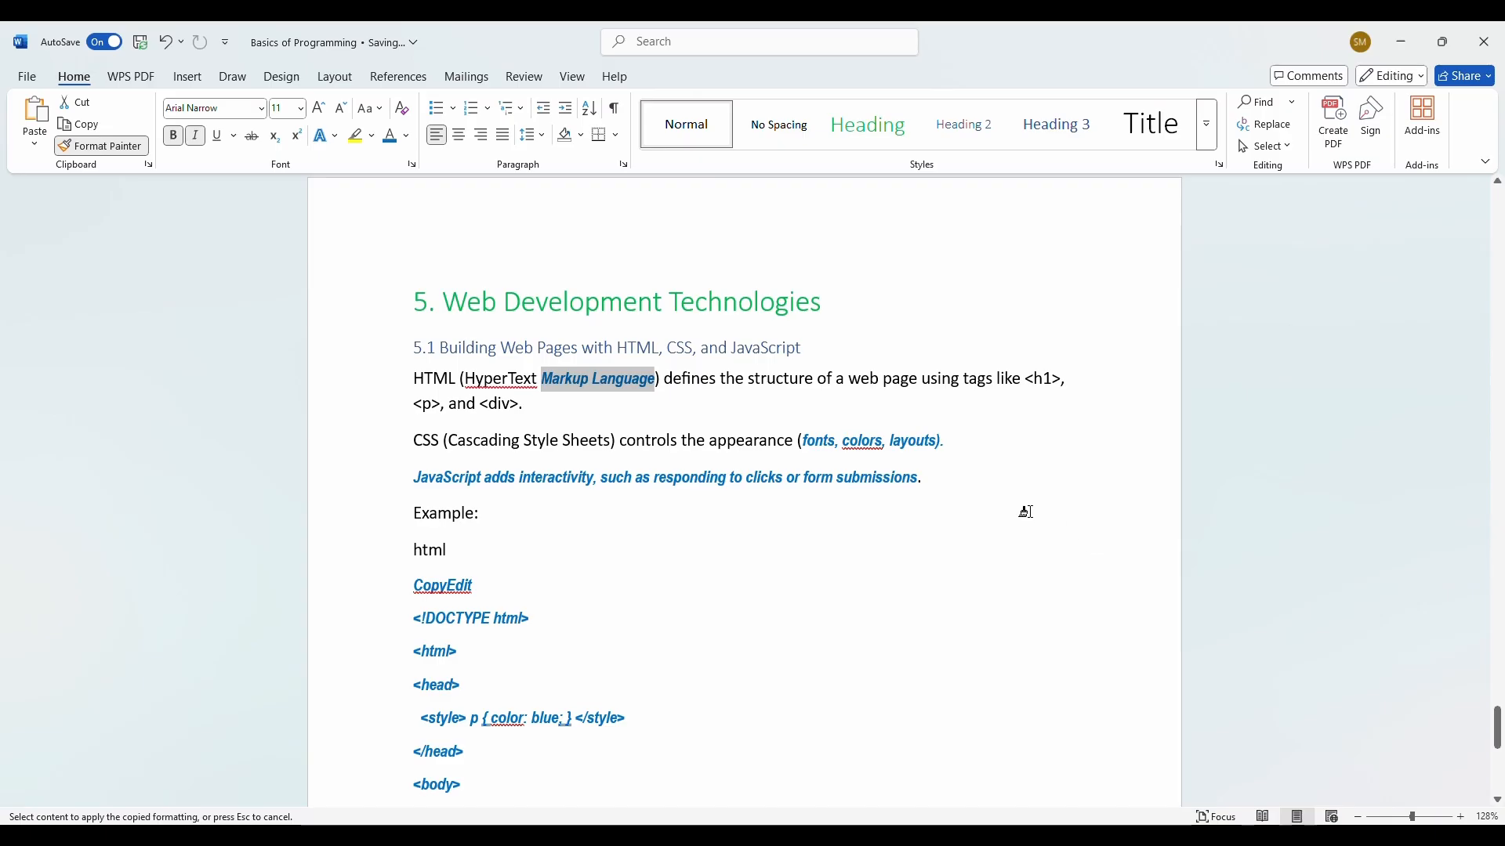
{"action": "key", "text": "ctrl+z"}
{"action": "key", "text": "ctrl+z"}
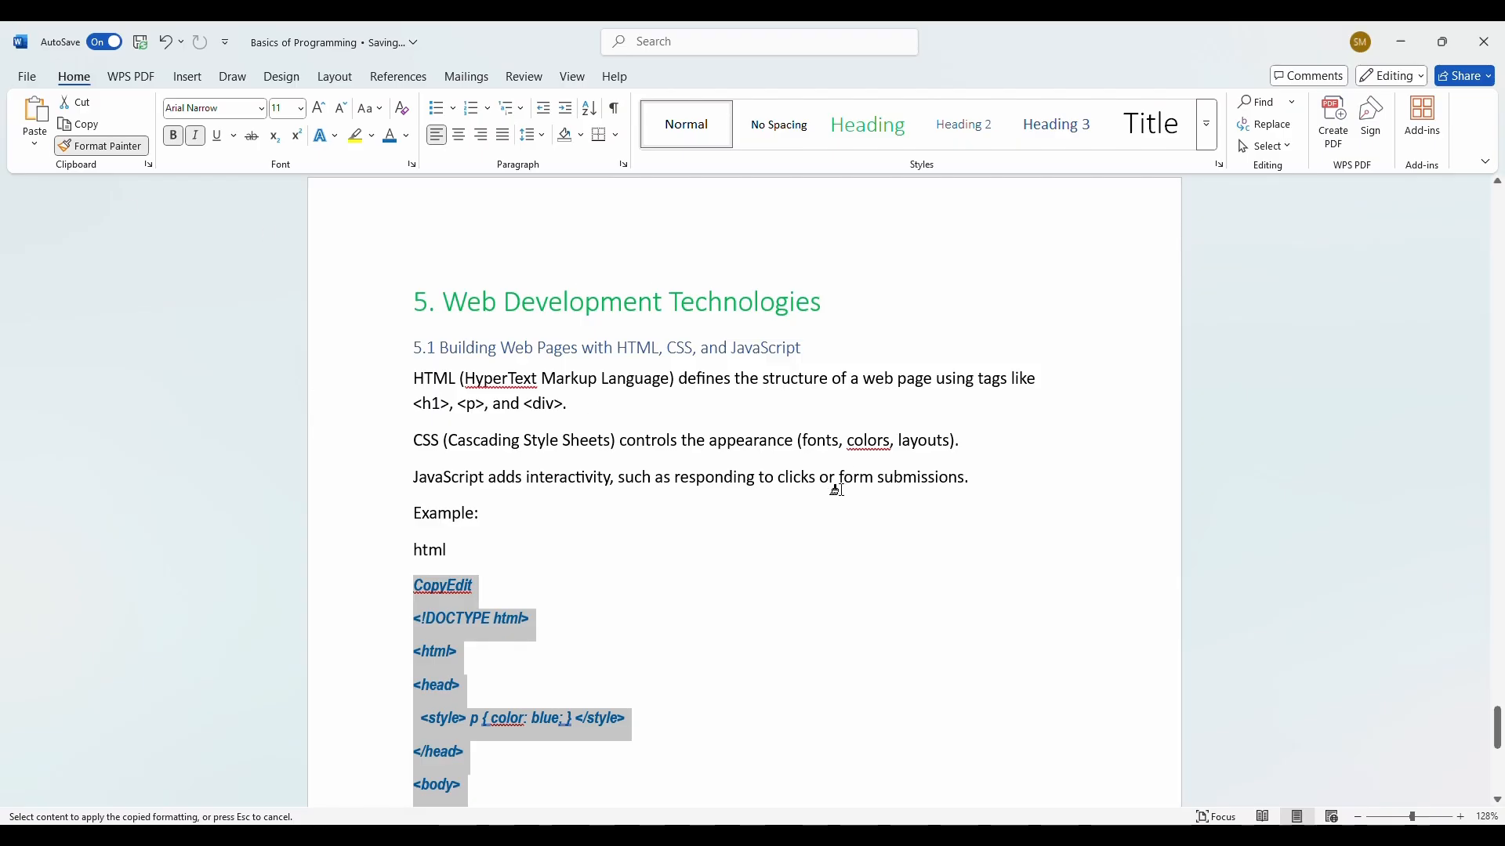
{"action": "left_click_drag", "start_coordinate": [962, 469], "coordinate": [795, 436]}
{"action": "left_click_drag", "start_coordinate": [655, 381], "coordinate": [542, 380]}
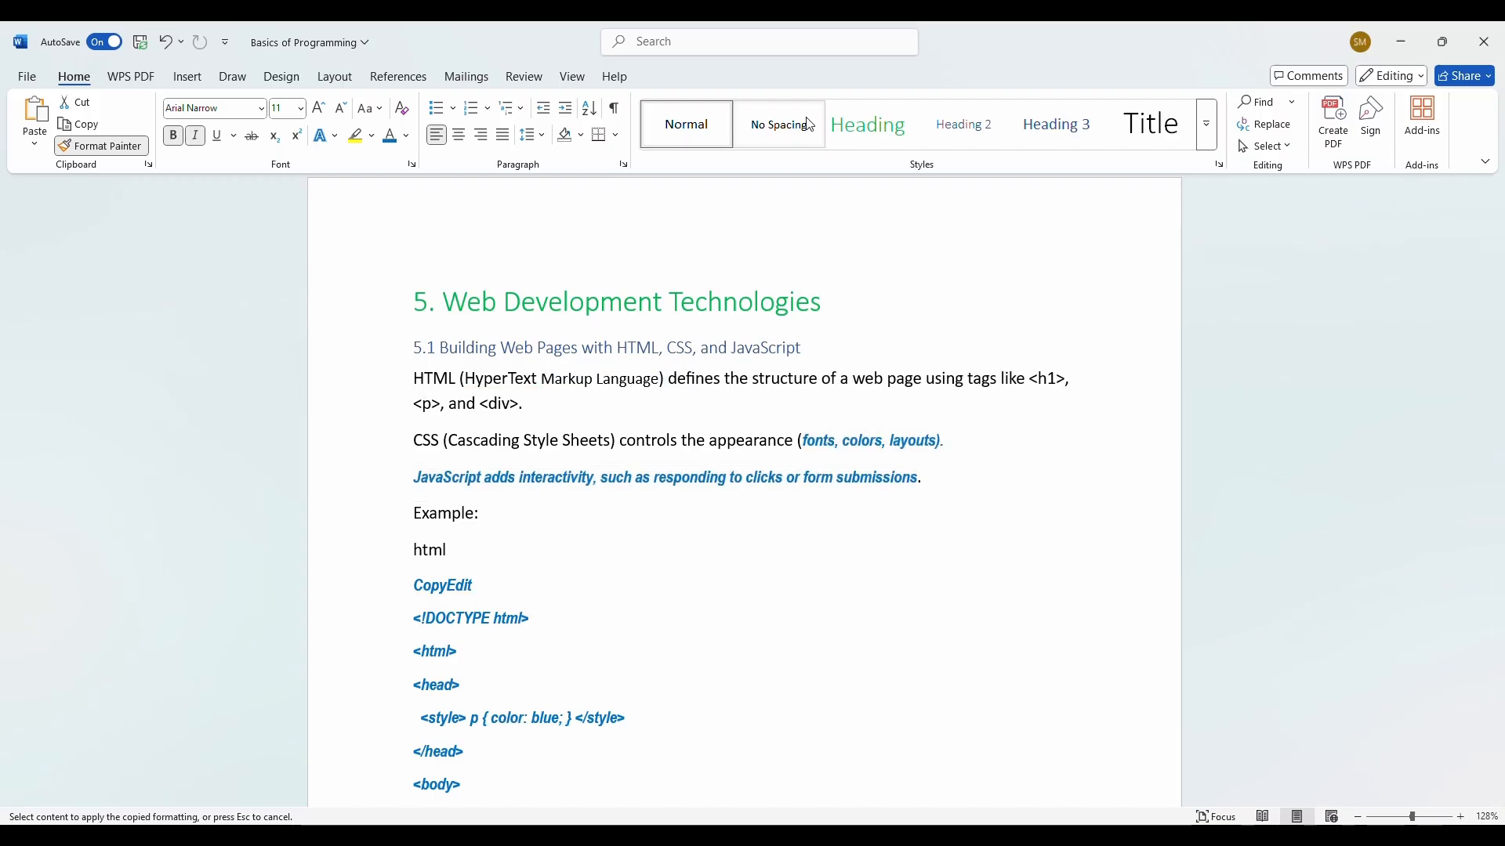
{"action": "key", "text": "Escape"}
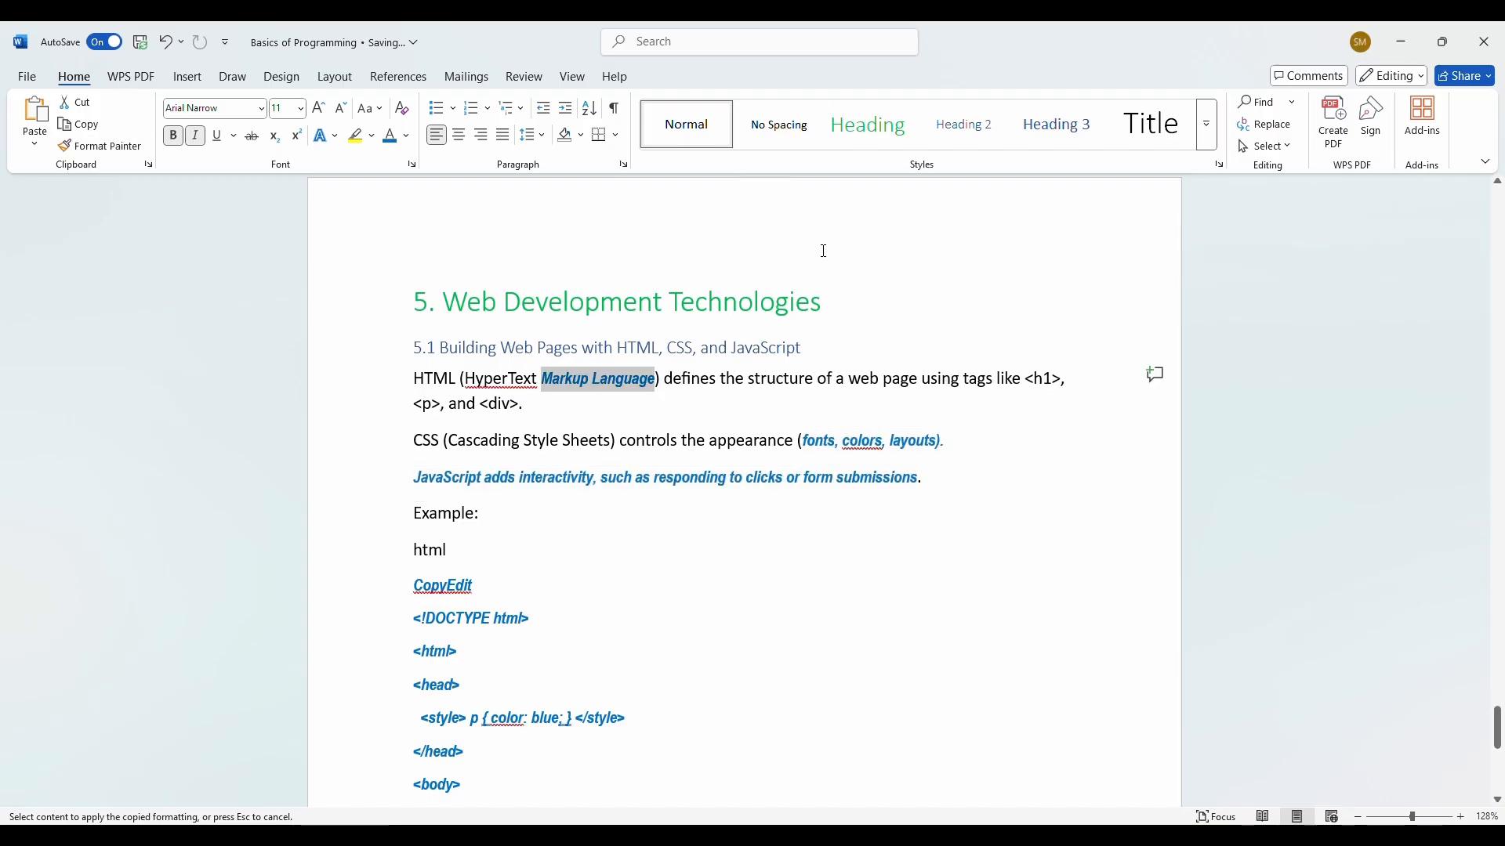